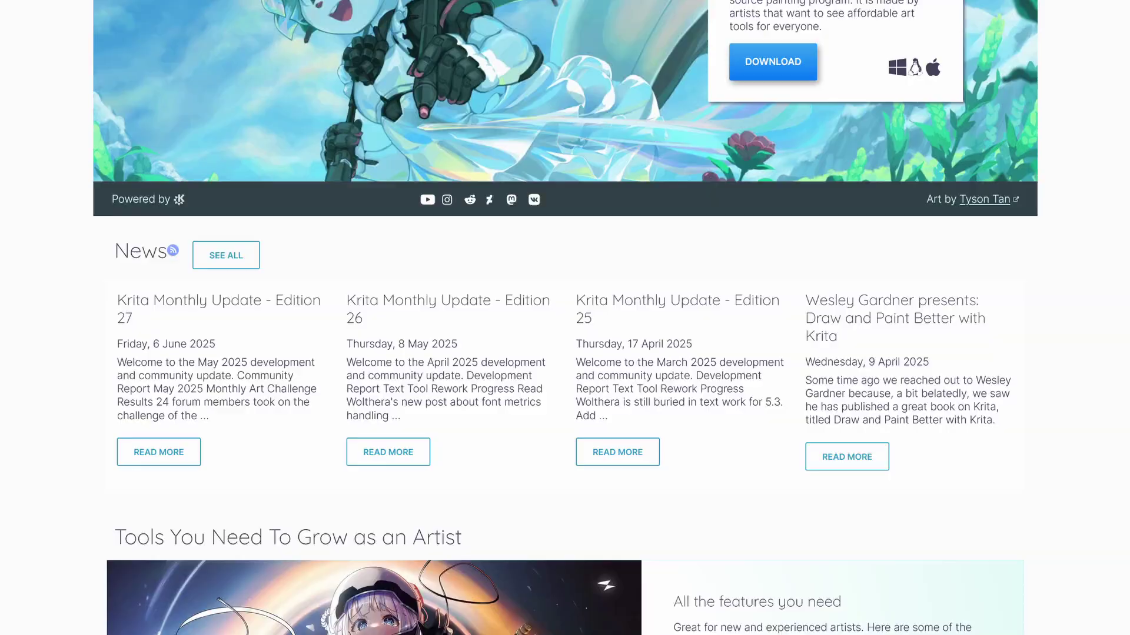
scroll(564, 318, "down", 5)
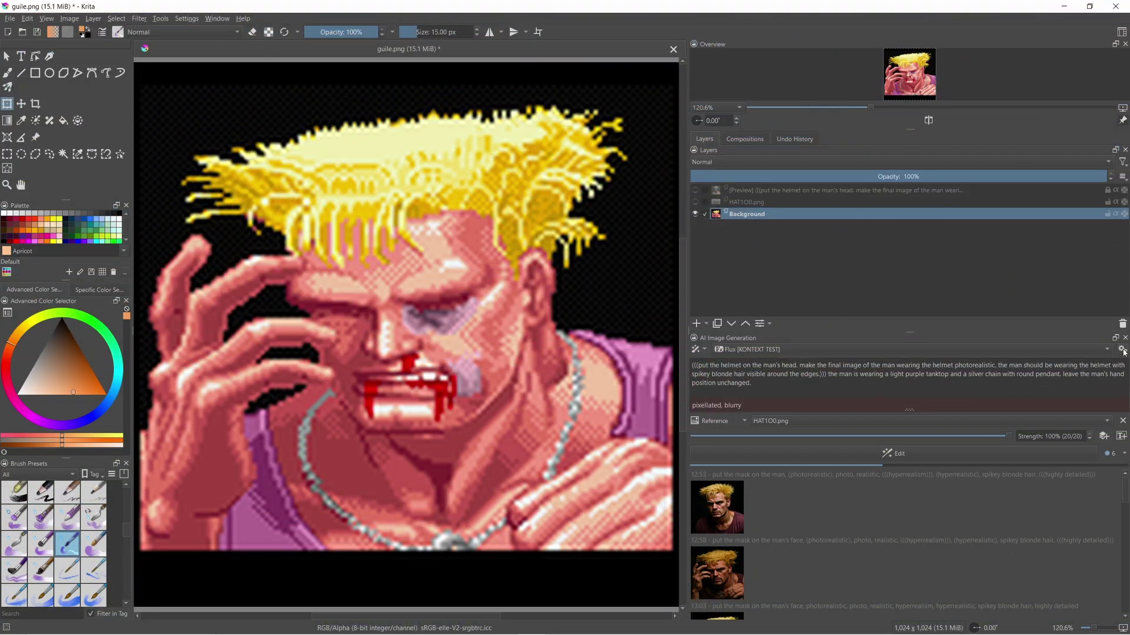
Duplicate the built-in Flux style and rename the copy to 'Flux (Kontext)'.
left_click(1123, 351)
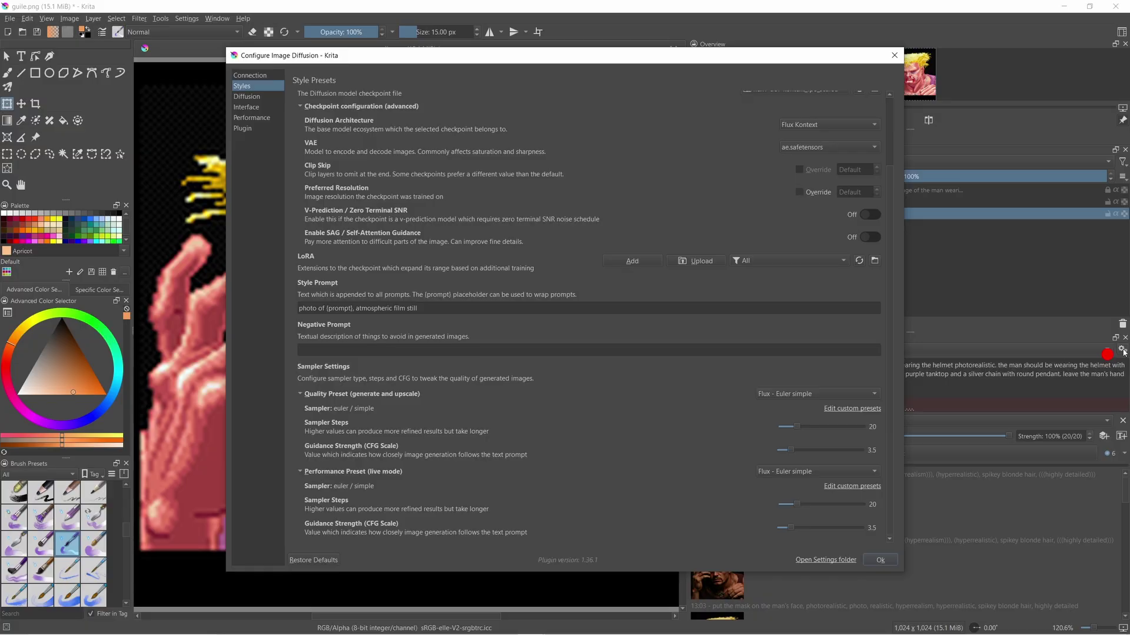
scroll(759, 188, "up", 3)
left_click(743, 107)
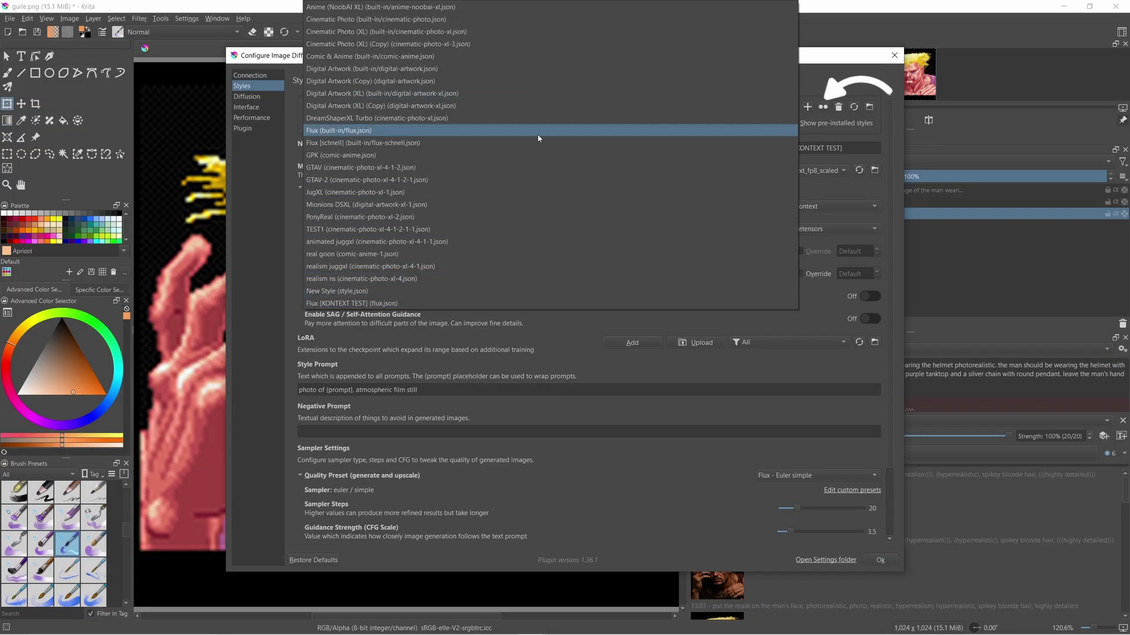
left_click(538, 132)
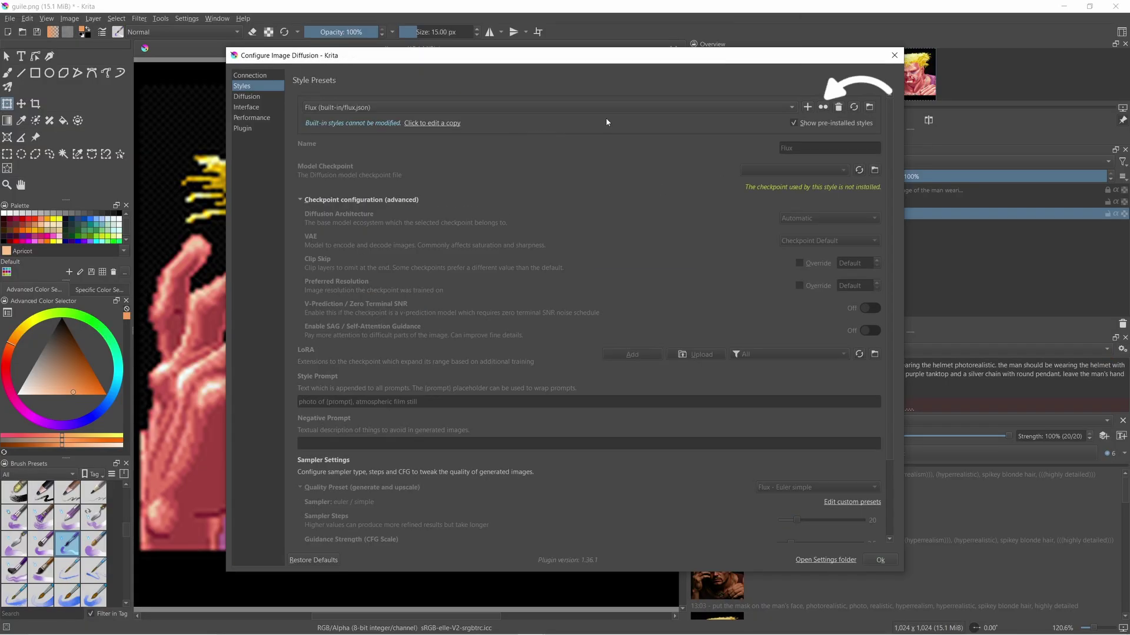
left_click(823, 107)
double_click(804, 148)
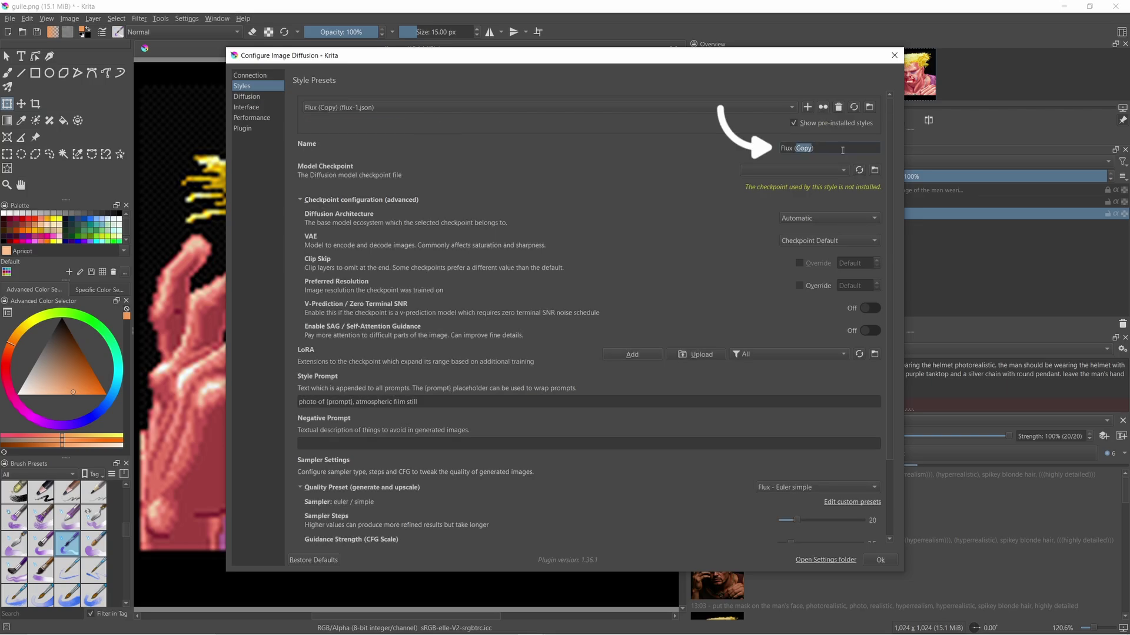
type("K")
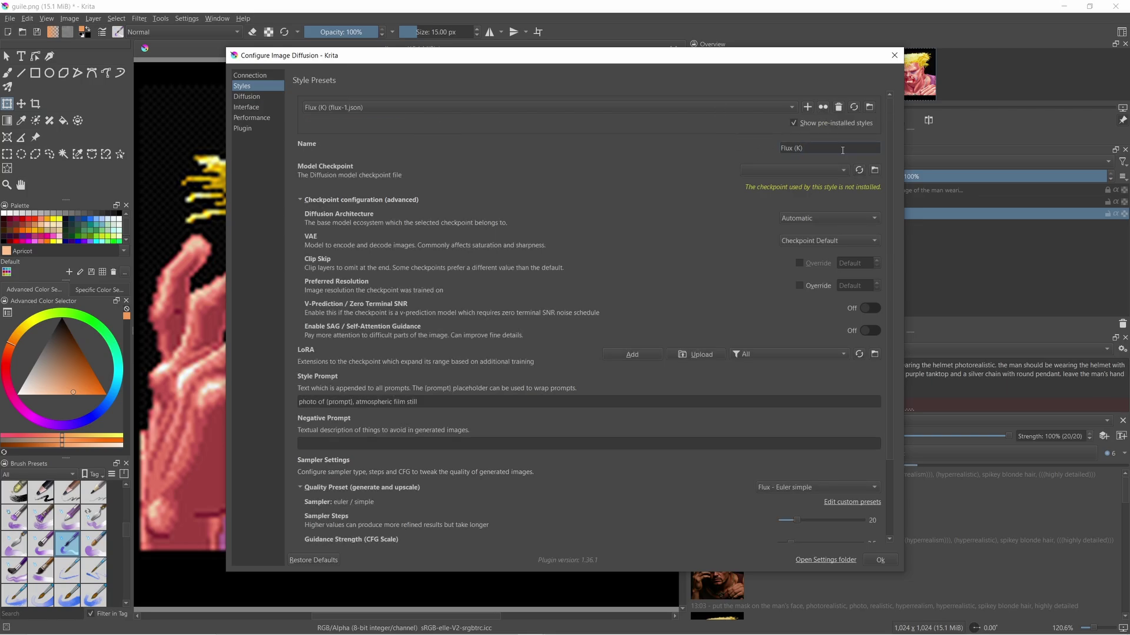
type("ontext")
Switch to the Flux [KONTEXT TEST] style and list its available model checkpoints.
left_click(651, 108)
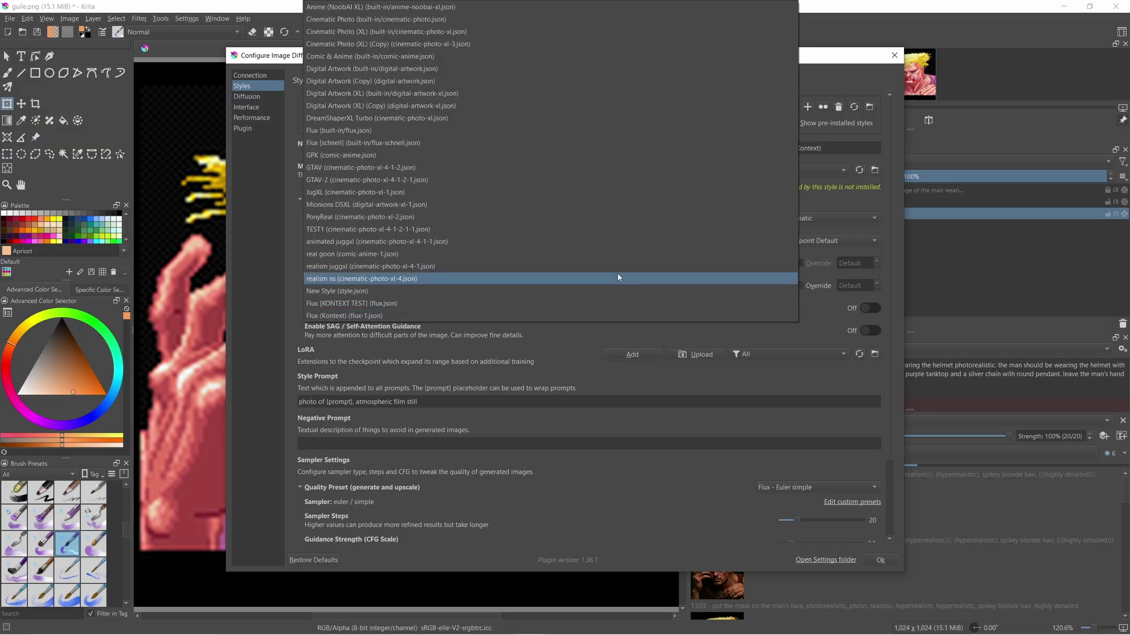
left_click(586, 304)
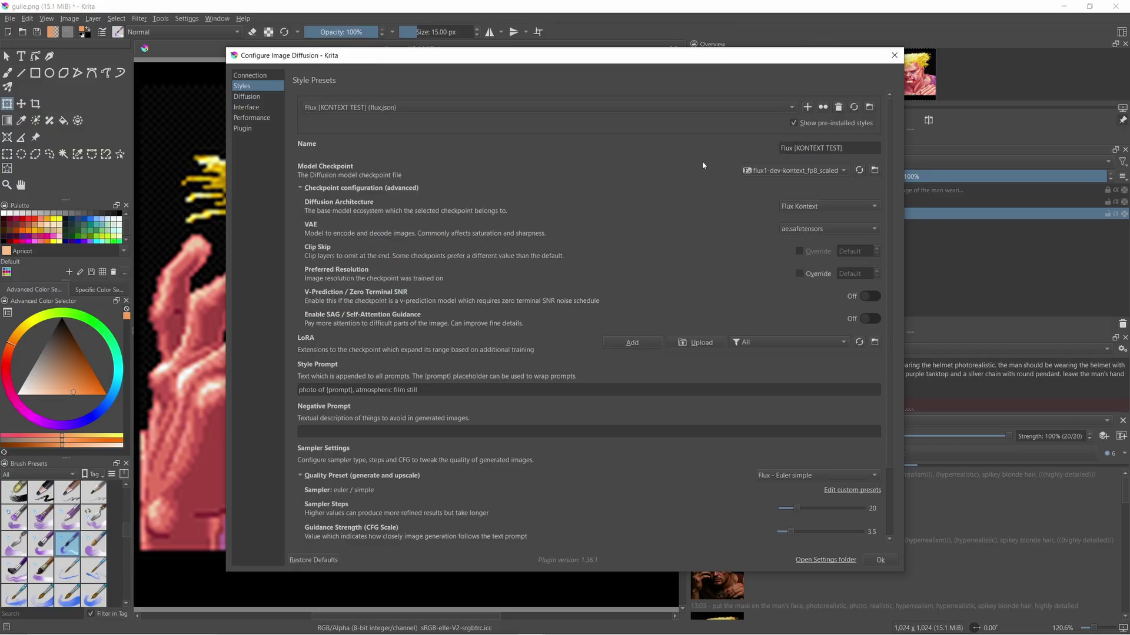
left_click(839, 170)
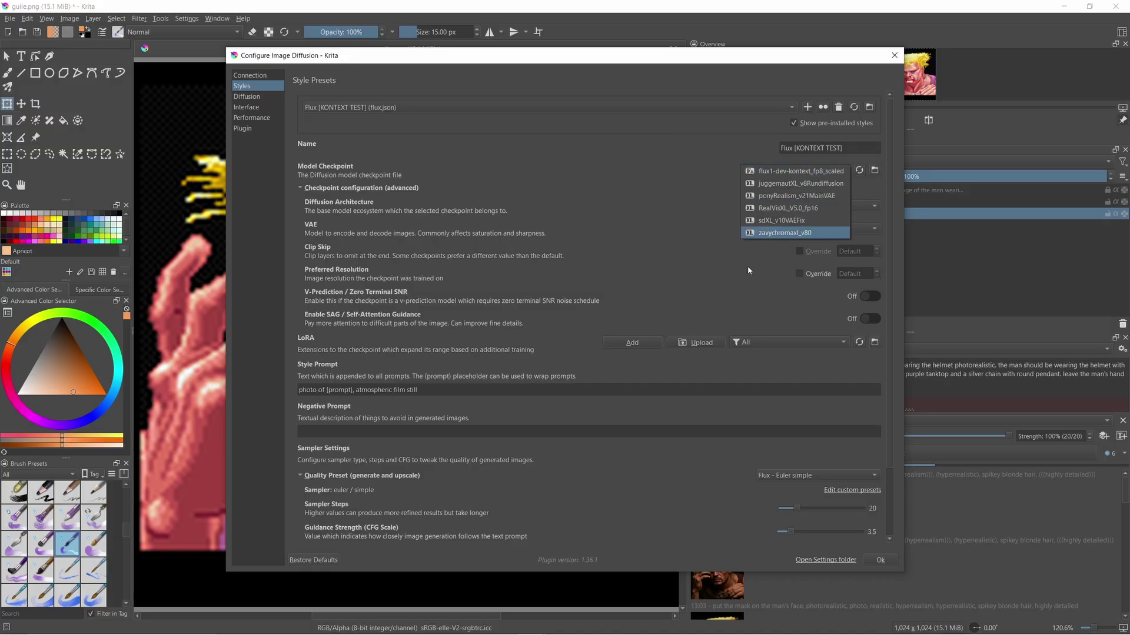
Keep flux1-dev-kontext_fp8_scaled as the Flux [KONTEXT TEST] checkpoint.
left_click(633, 167)
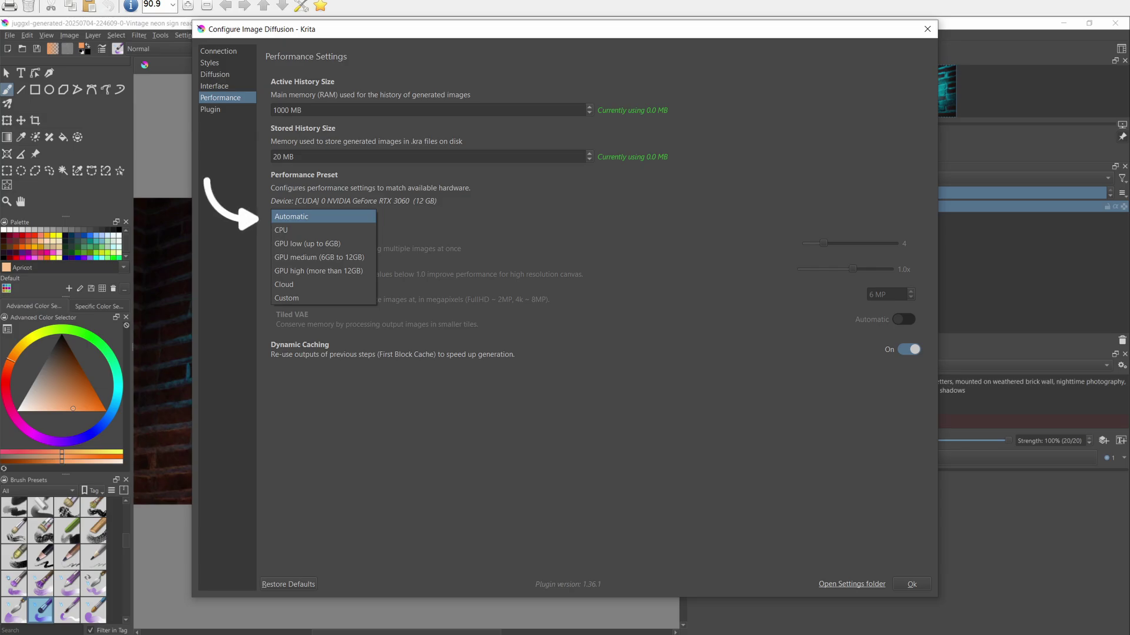
Set the Performance Preset to Custom and review the Flux - Euler simple sampler settings.
left_click(286, 298)
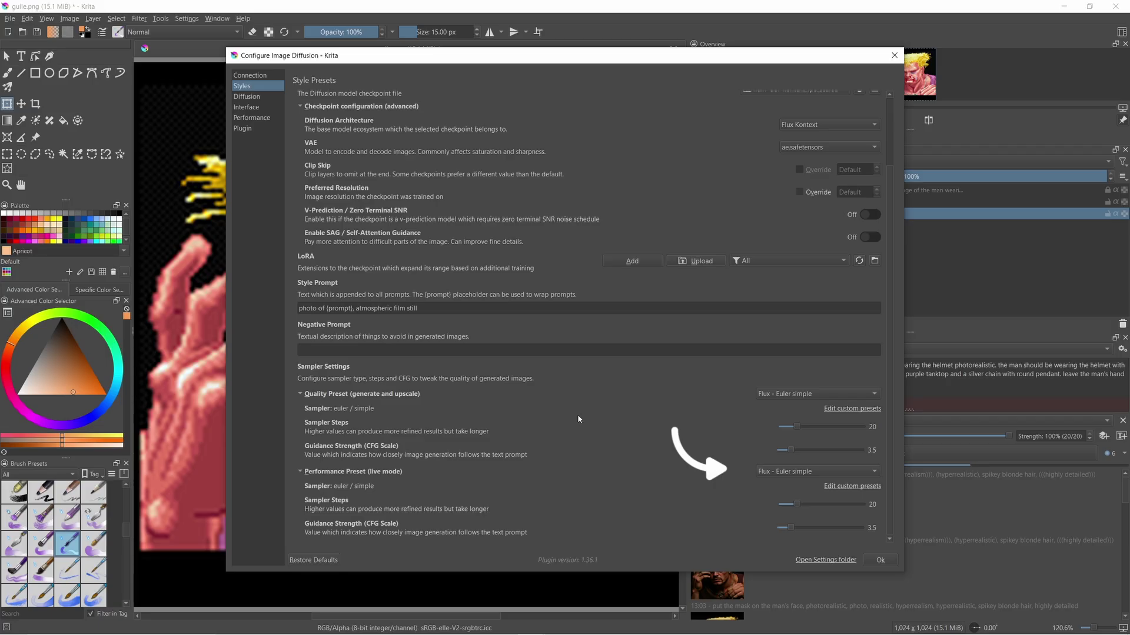
scroll(578, 418, "up", 3)
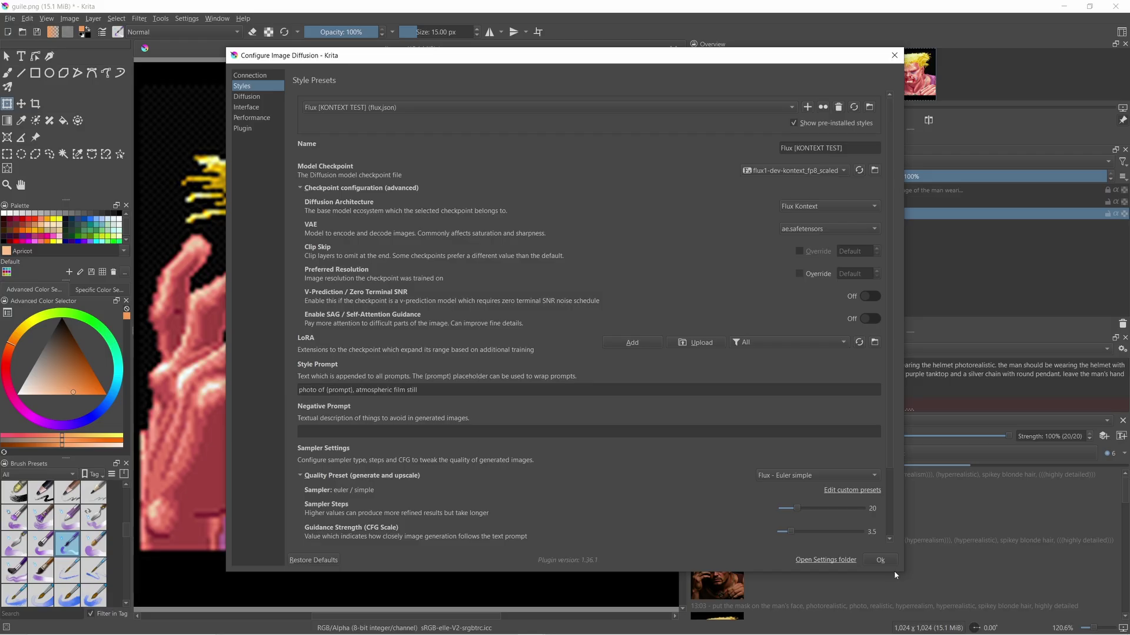
Insert H3L1L0.png as a new layer, scale it over the man's face, and outline a crop around it.
left_click(879, 560)
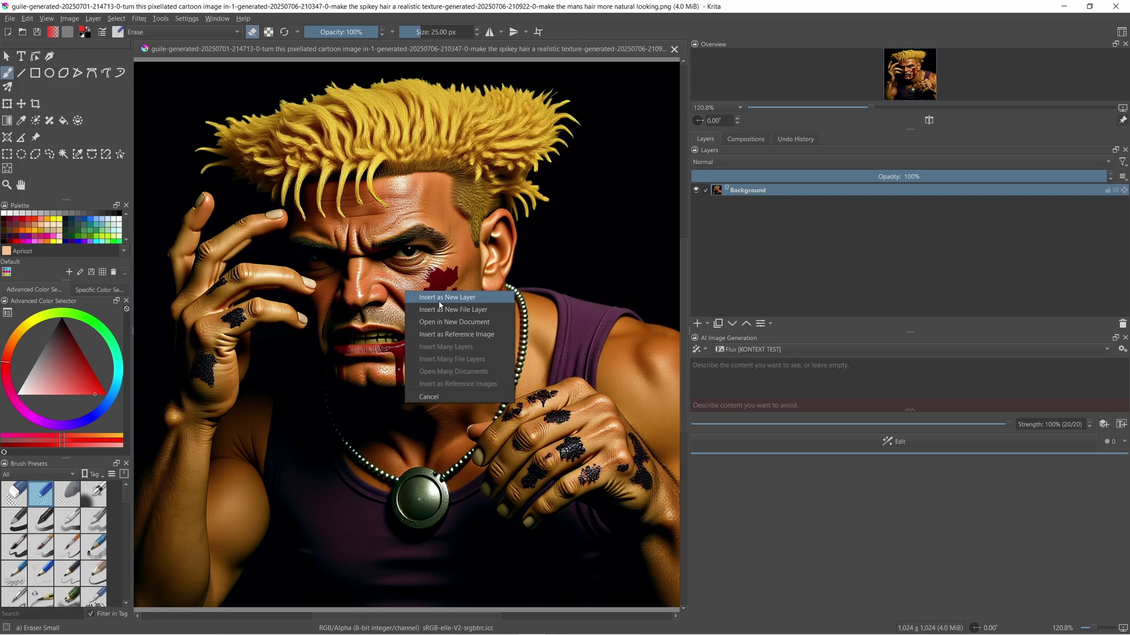
left_click(440, 302)
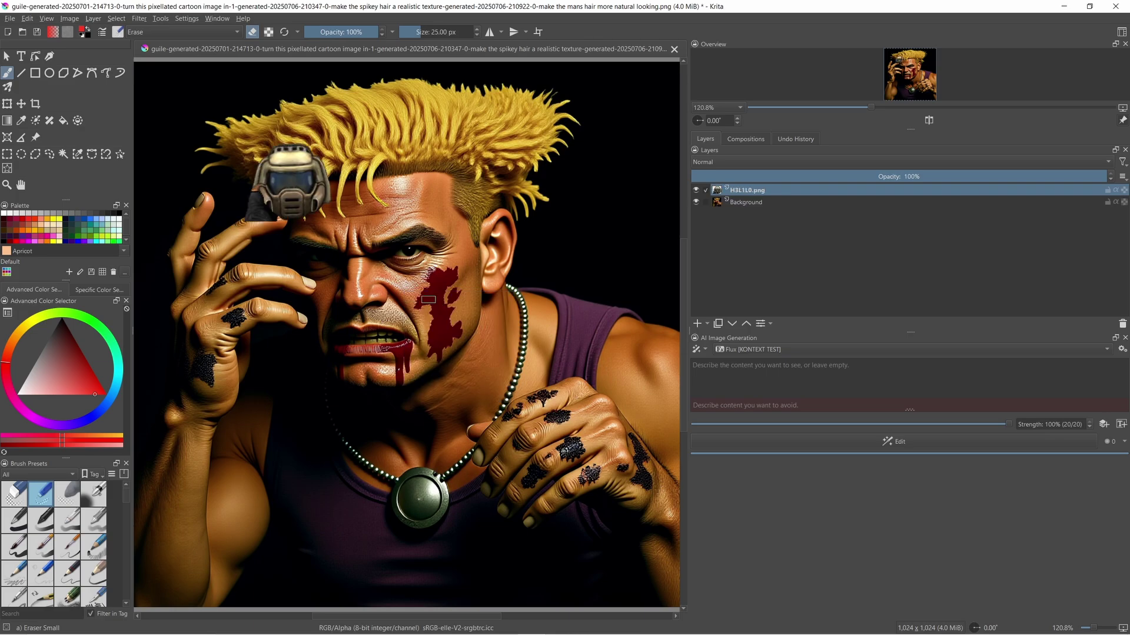
left_click(6, 105)
left_click_drag(333, 222, 583, 441)
mouse_move(415, 288)
left_mouse_down()
mouse_move(553, 447)
mouse_move(422, 285)
left_mouse_up()
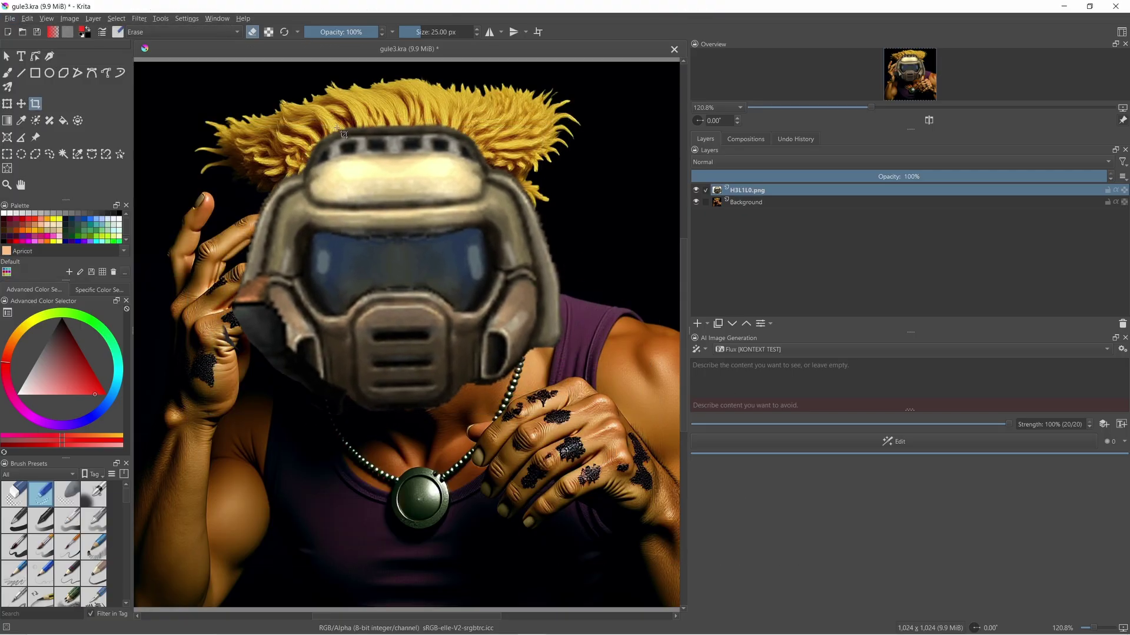
left_click_drag(391, 118, 582, 428)
left_click_drag(392, 275, 400, 276)
Apply the 338x578 crop, hide the Background layer, and mirror the image horizontally.
key("Return")
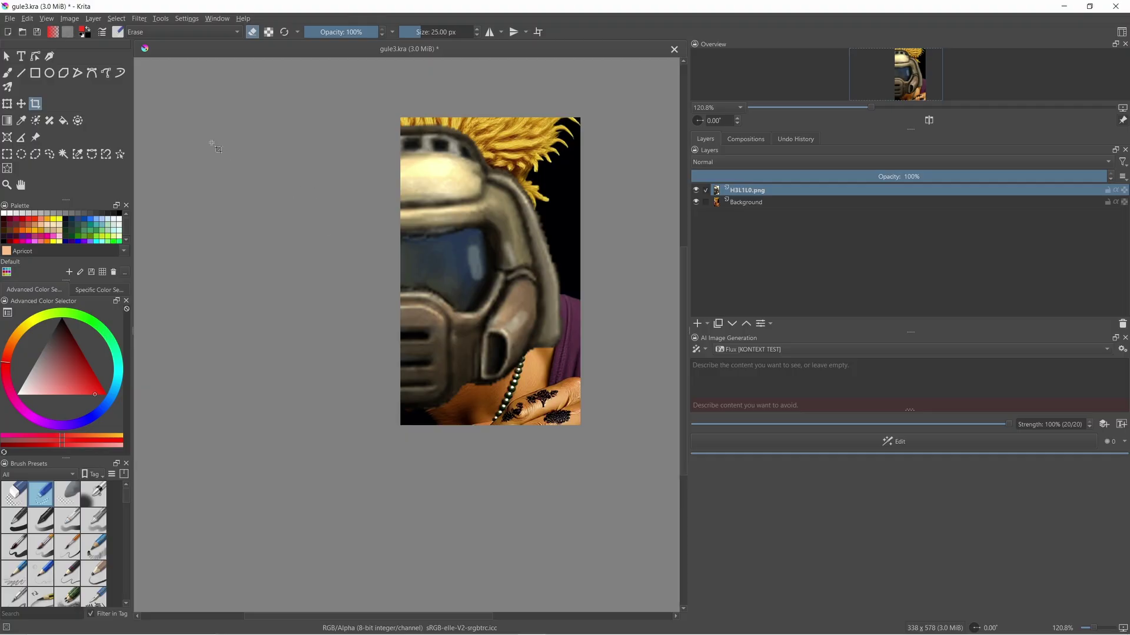
left_click(696, 202)
left_click(69, 18)
left_click(146, 147)
left_click(27, 18)
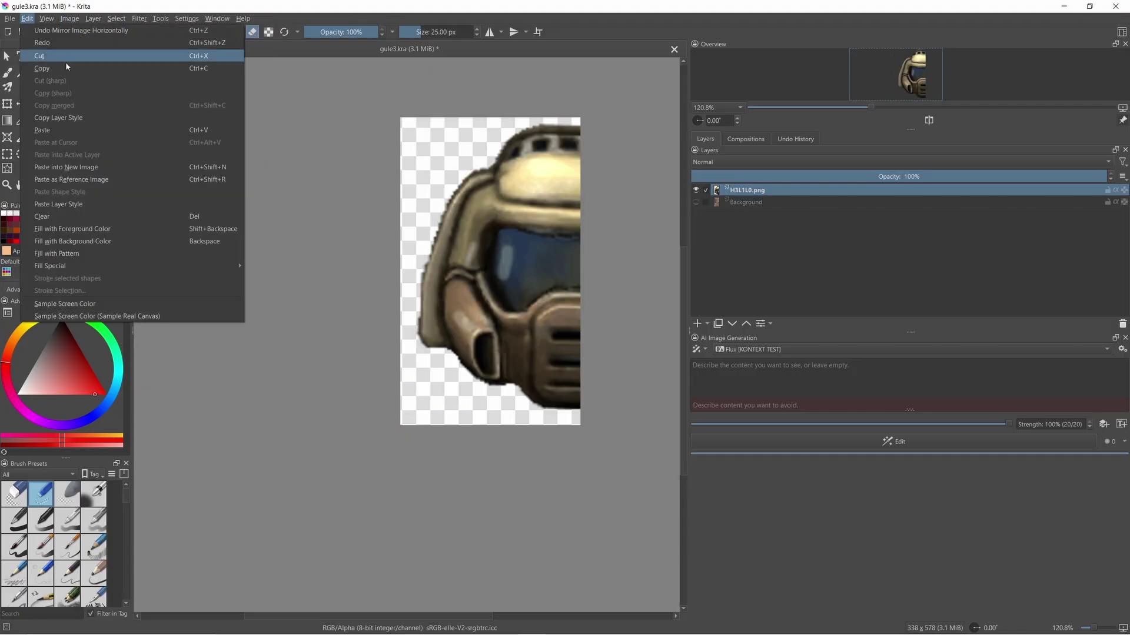
left_click(27, 18)
left_click(10, 19)
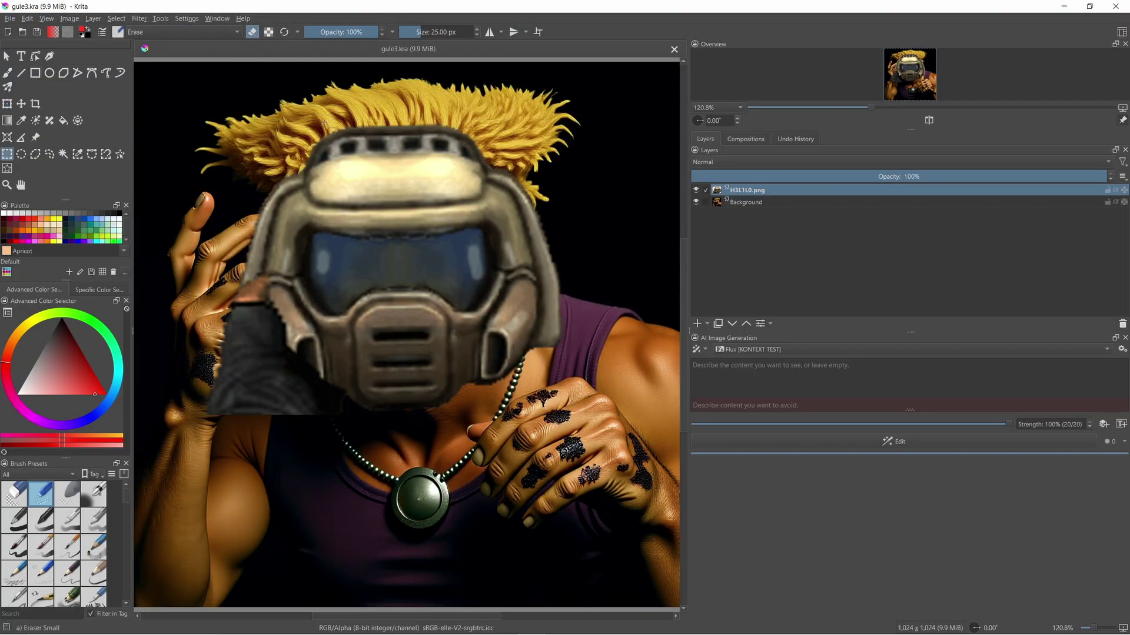
Copy the left helmet piece to a new layer, transform it, merge it down, and save gule3.kra.
left_click_drag(202, 116, 400, 437)
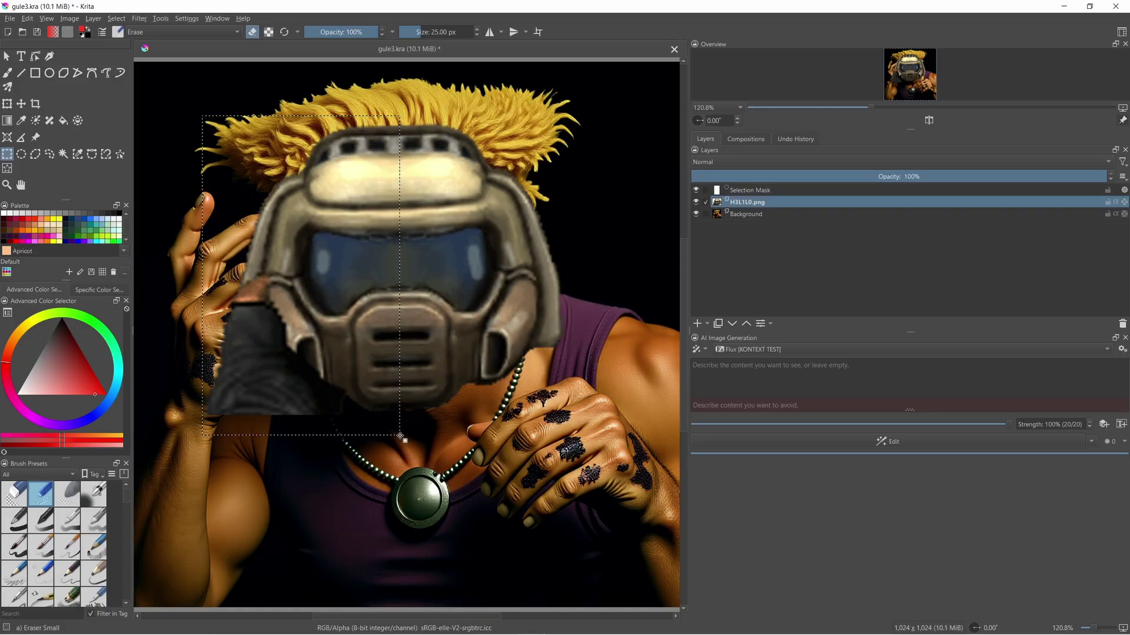
key("ctrl+alt+j")
left_click(7, 104)
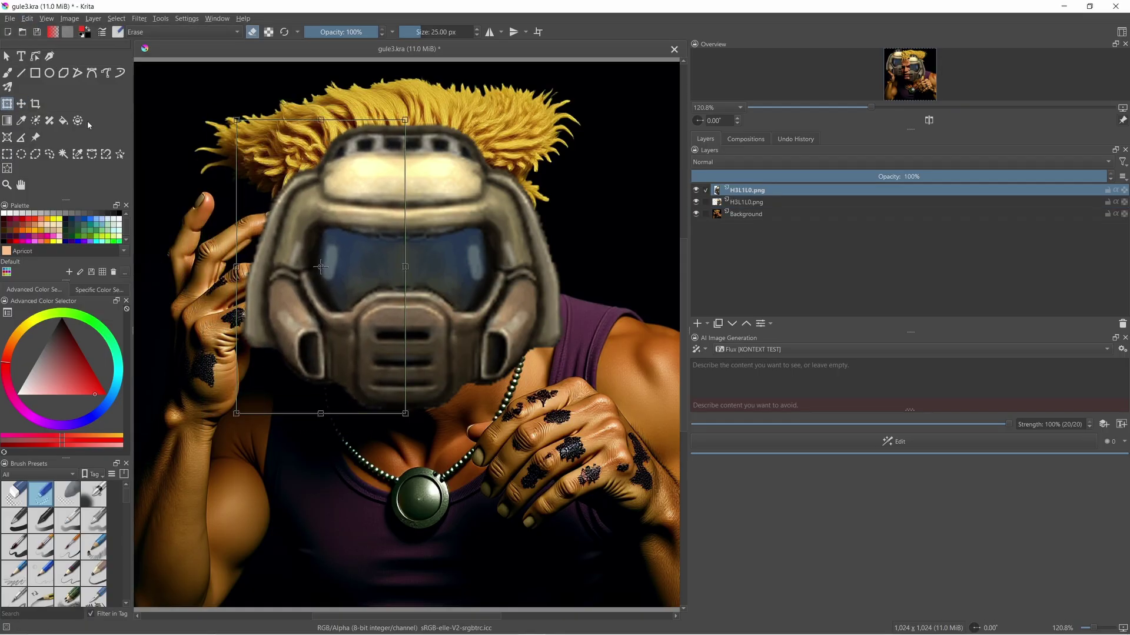
right_click(779, 189)
left_click(847, 222)
key("t")
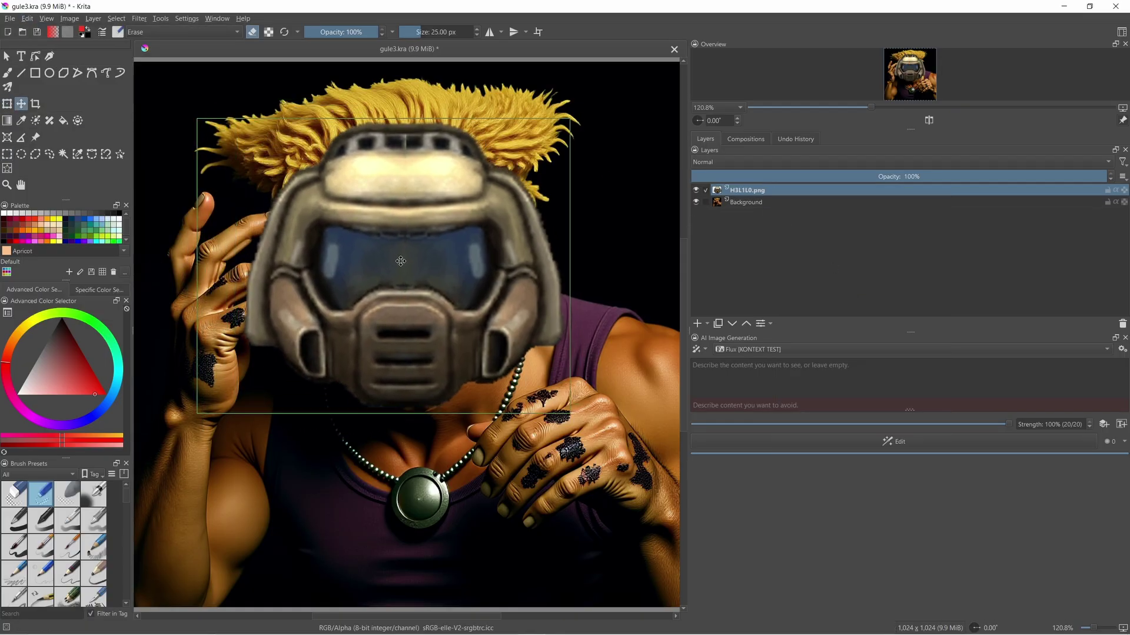
left_click(9, 18)
left_click(30, 94)
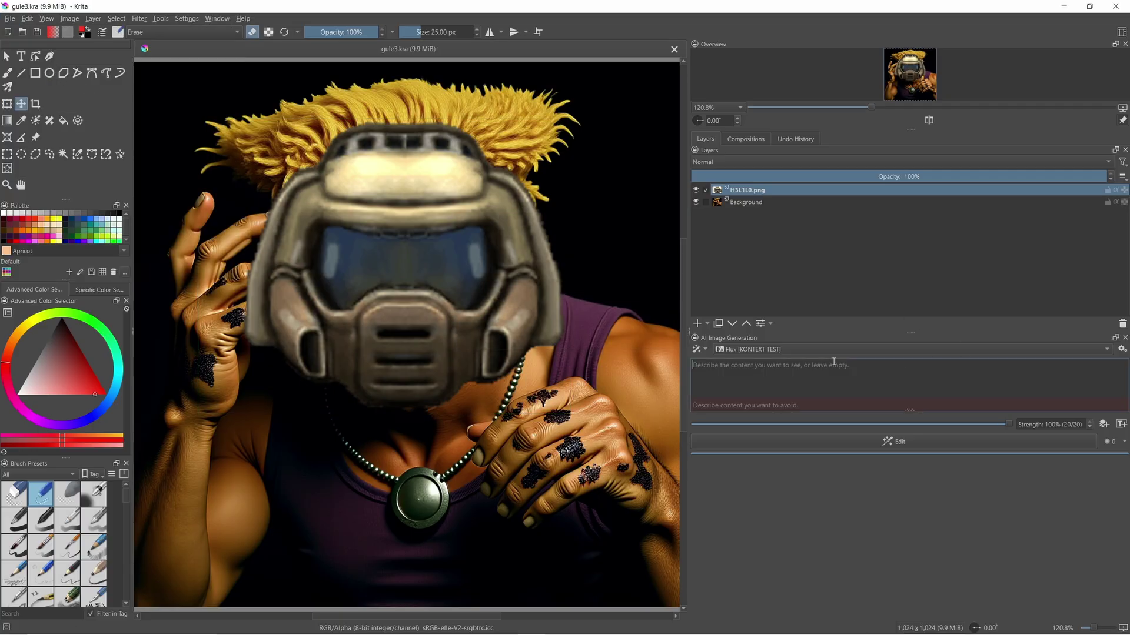
With the helmet layer as reference, run an Edit prompting 'the man should be wearing the helmet, and the helmet should look photorealistic.'.
left_click(1102, 424)
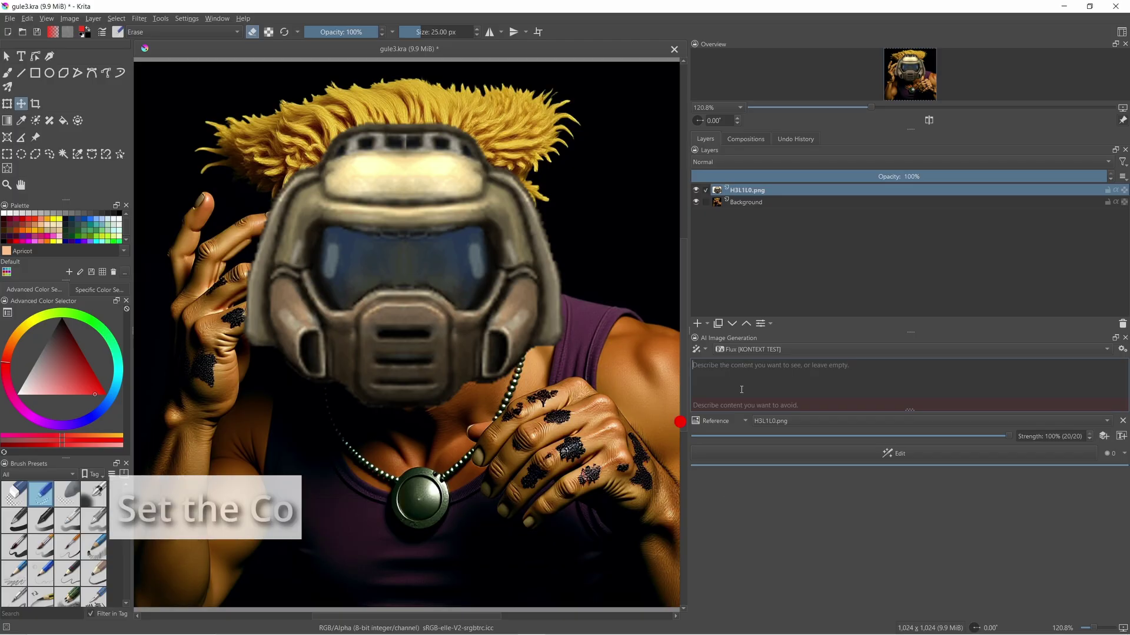
type("pla")
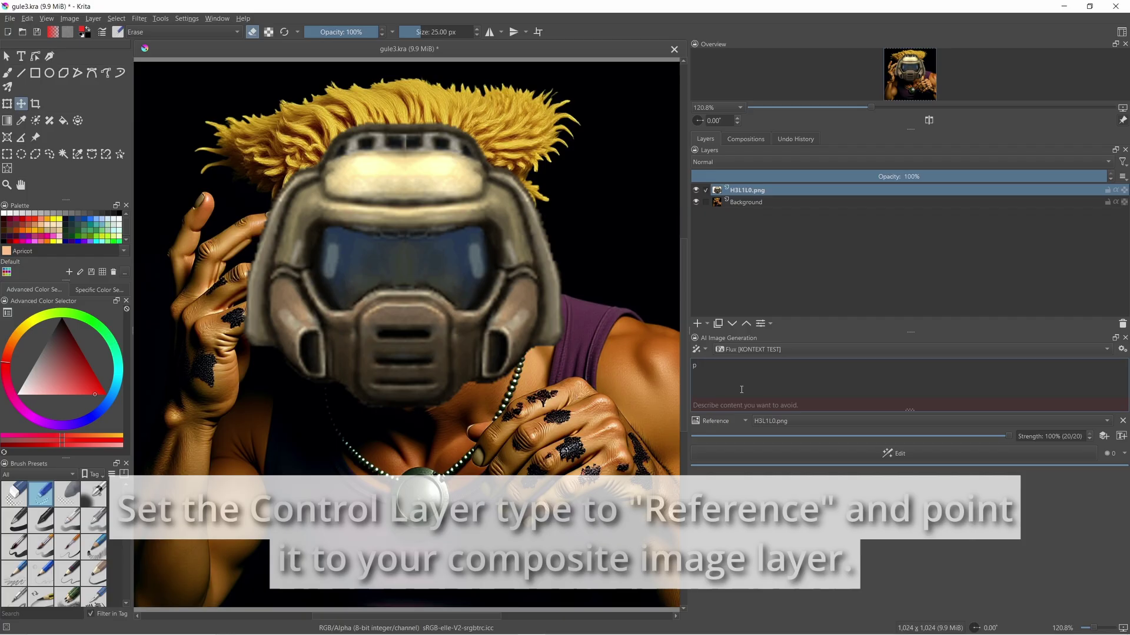
key("BackSpace")
type("the man should be wearing the helmne")
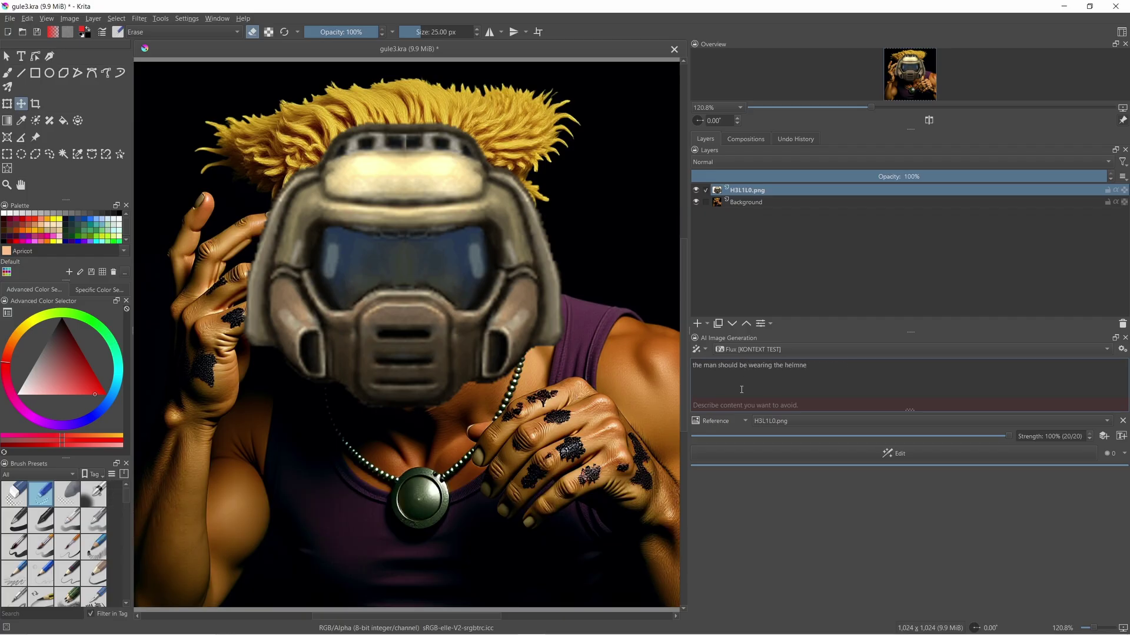
key("BackSpace")
key("BackSpace")
type("et, and the helmet should look photorealistic.")
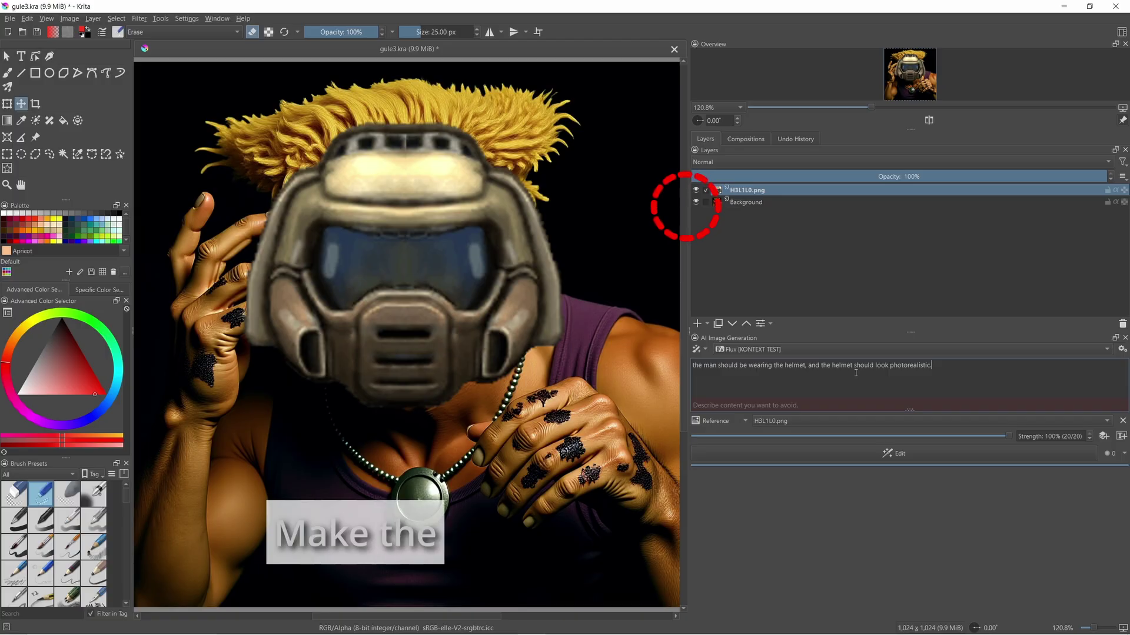
left_click(887, 456)
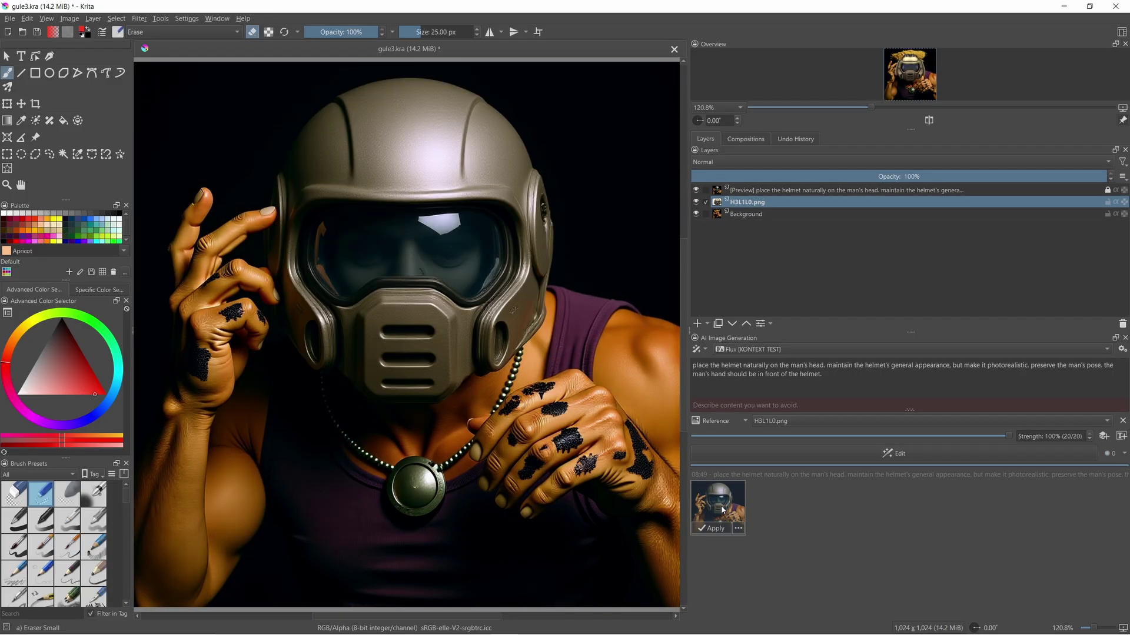
Queue another round of helmet edits and preview the first result on the canvas.
left_click(860, 457)
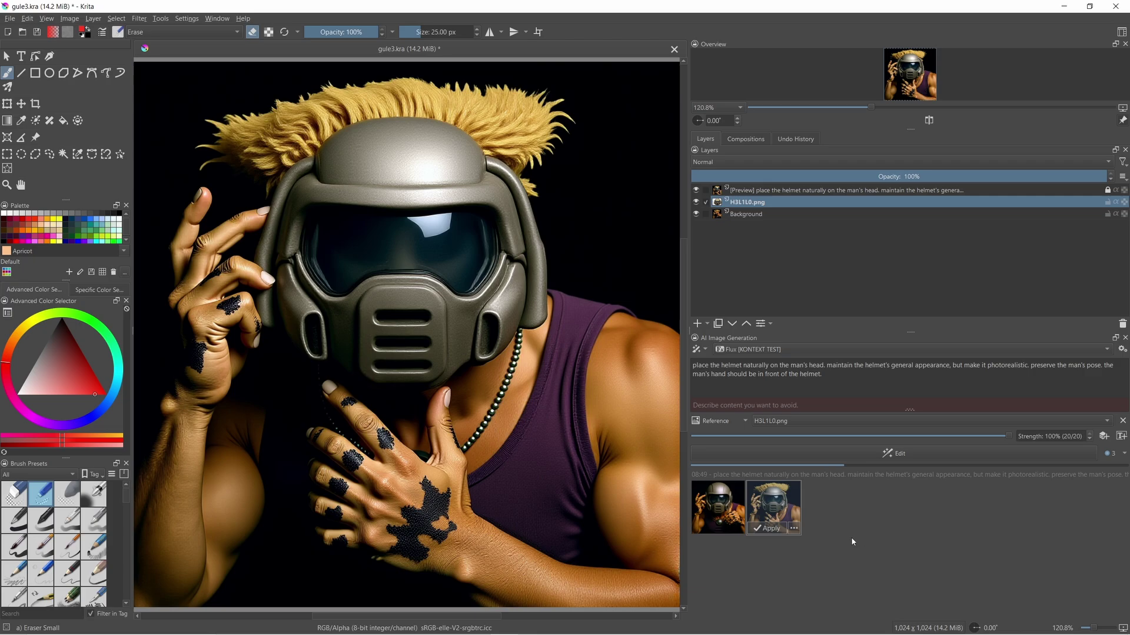
left_click(712, 506)
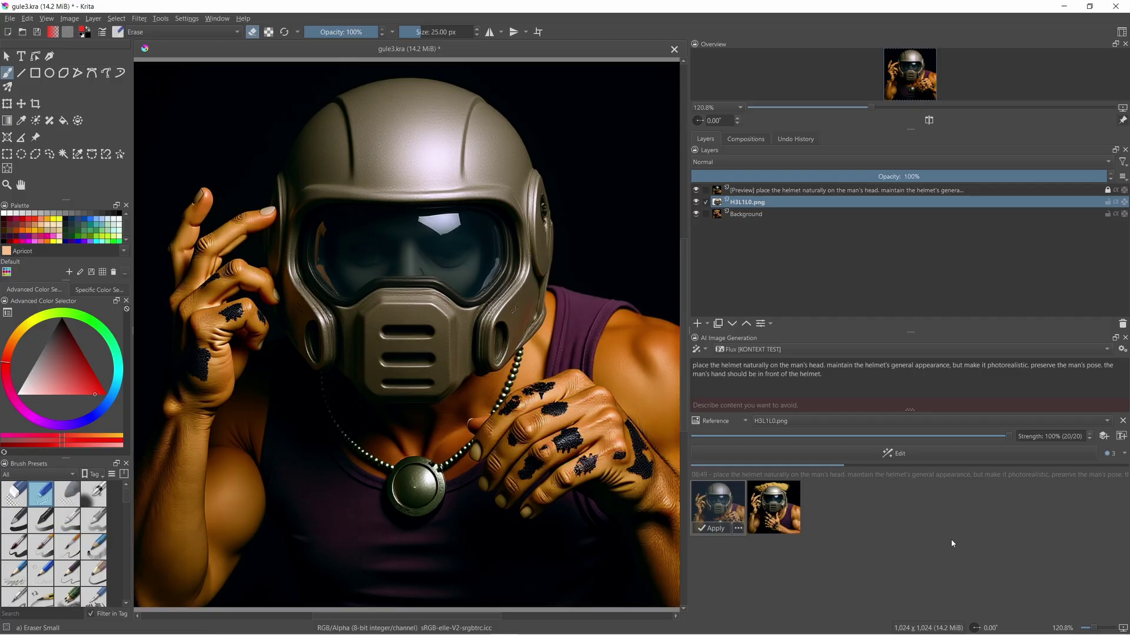
Toggle the second helmet result on and off to compare it with the original portrait.
left_click(939, 540)
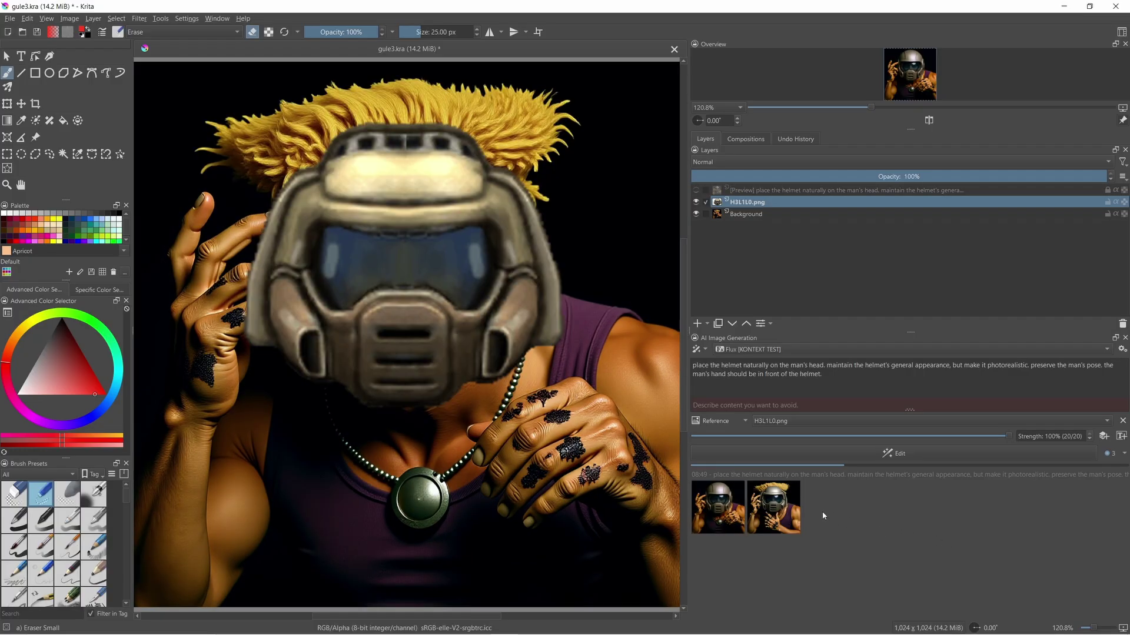
left_click(786, 507)
left_click(921, 538)
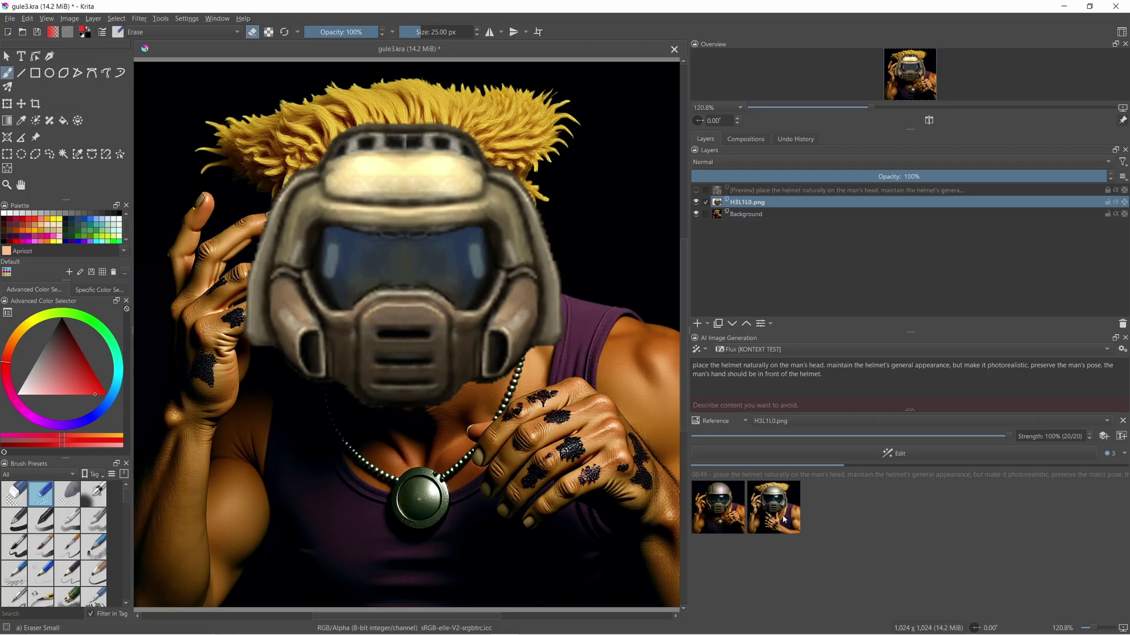
left_click(784, 520)
left_click(888, 547)
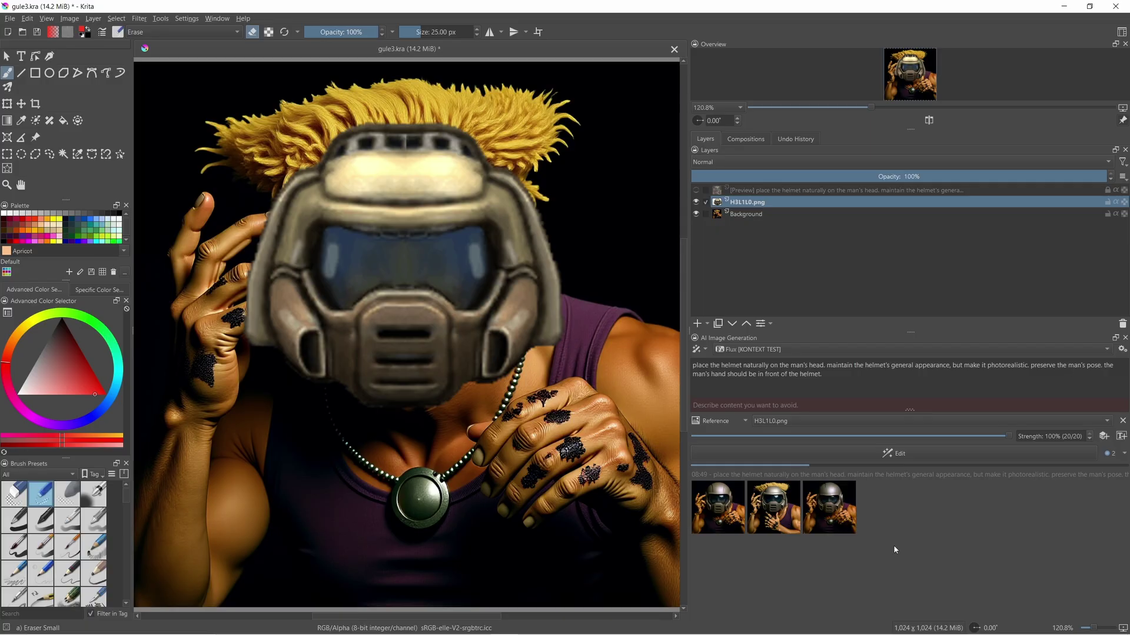
Flip between the third, second and first helmet results and the original, ending on the third.
left_click(820, 529)
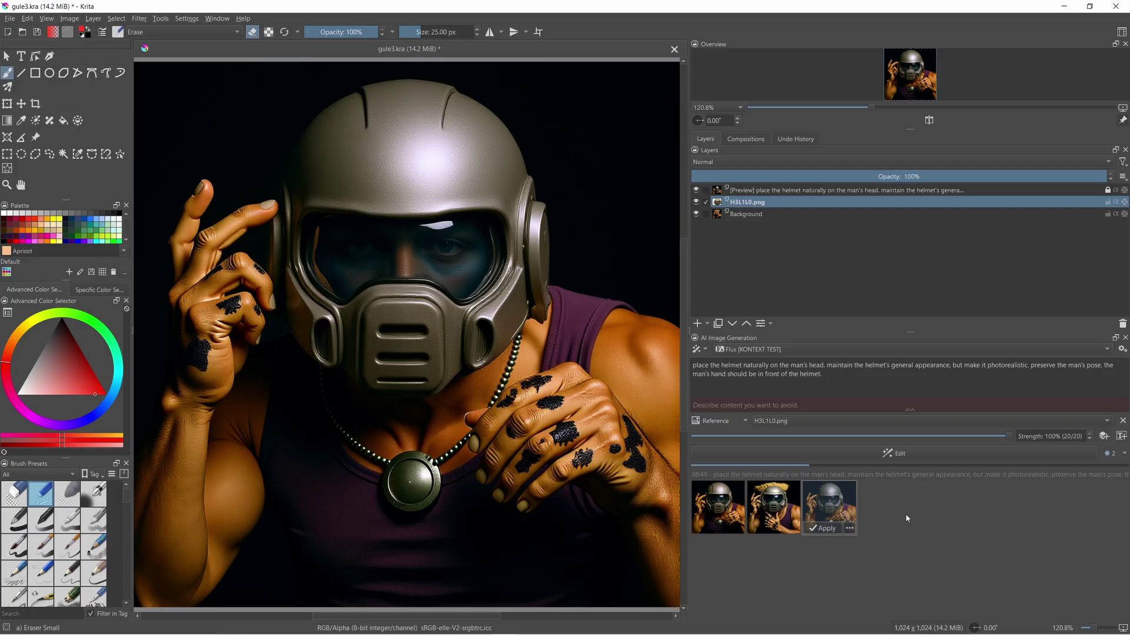
left_click(906, 518)
left_click(825, 506)
left_click(875, 500)
left_click(787, 523)
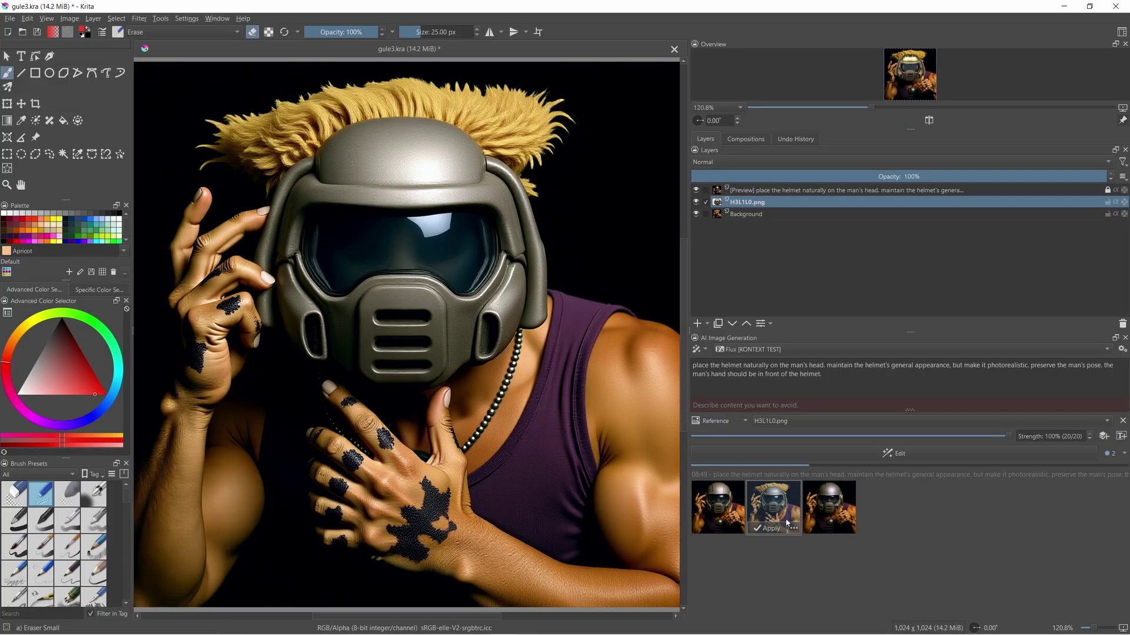
left_click(887, 517)
left_click(867, 517)
left_click(866, 517)
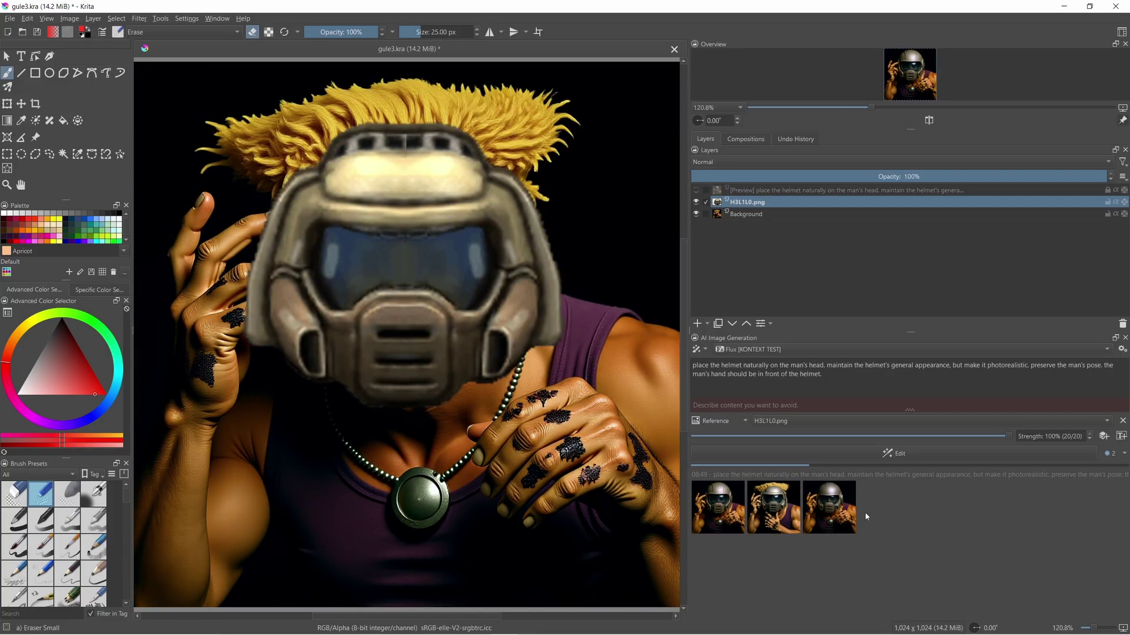
left_click(821, 501)
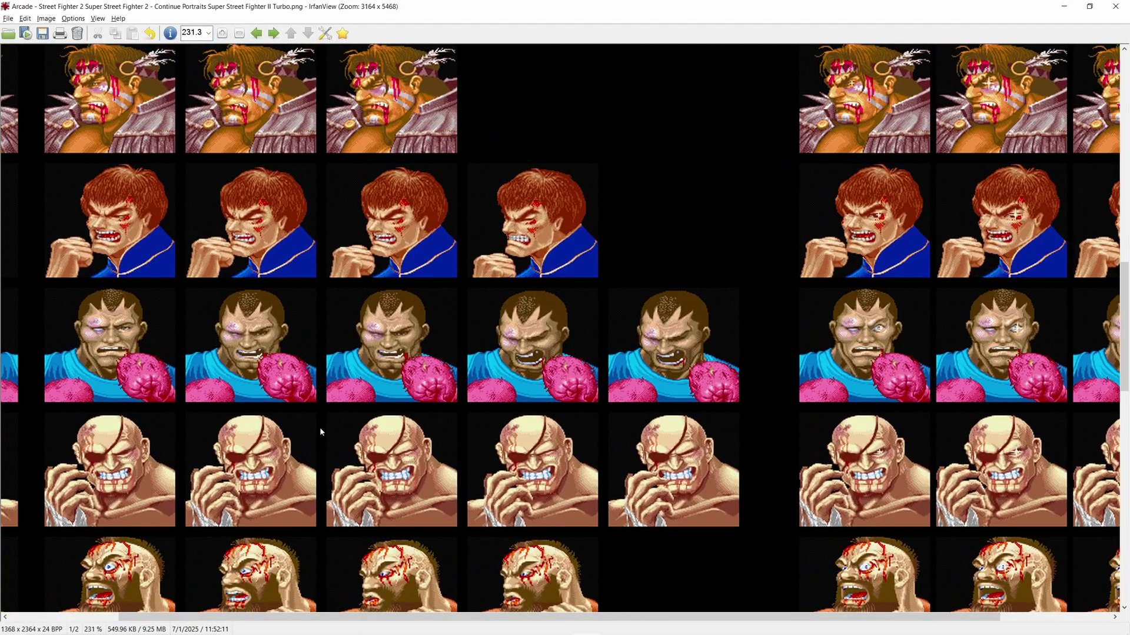
left_click_drag(323, 403, 457, 535)
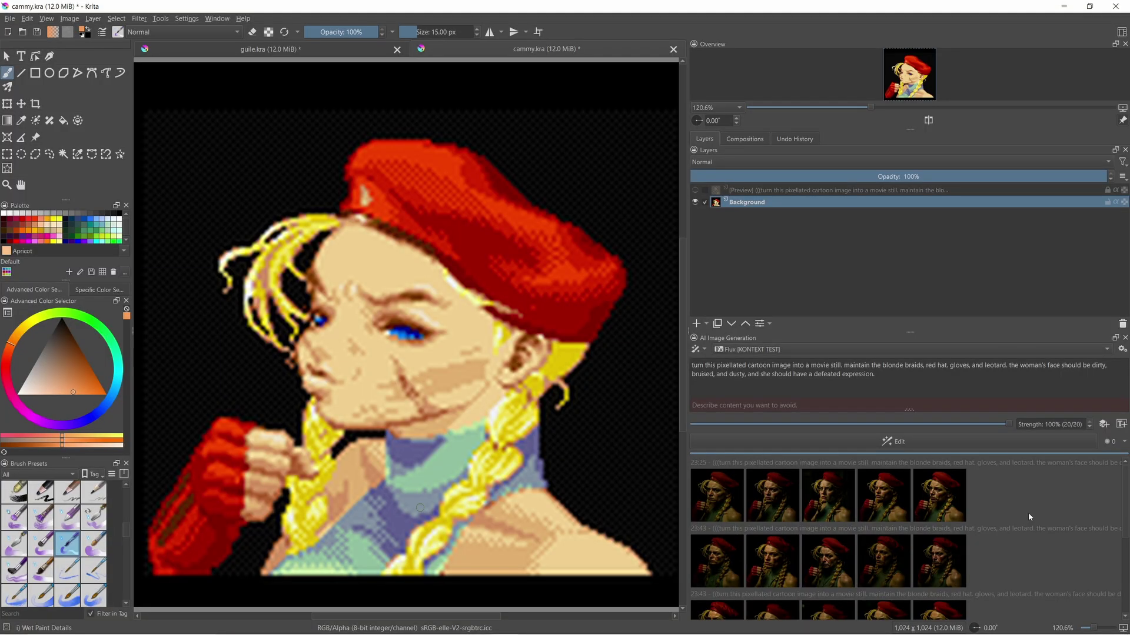
Scroll through the Cammy history and preview other photoreal Cammy results.
scroll(835, 529, "down", 1)
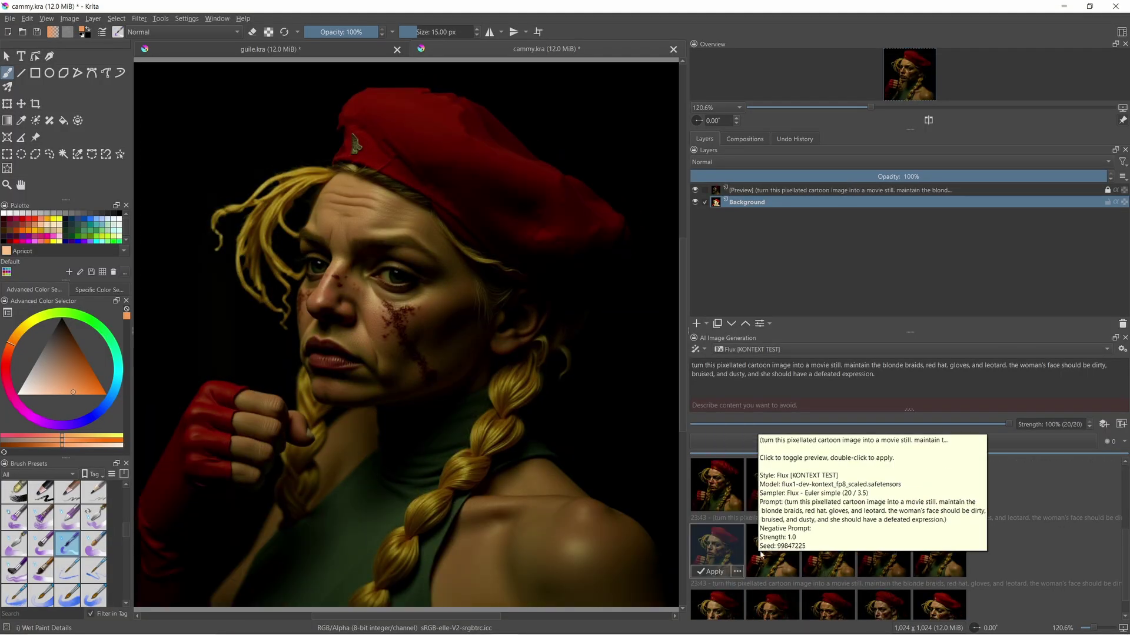
scroll(881, 545, "down", 1)
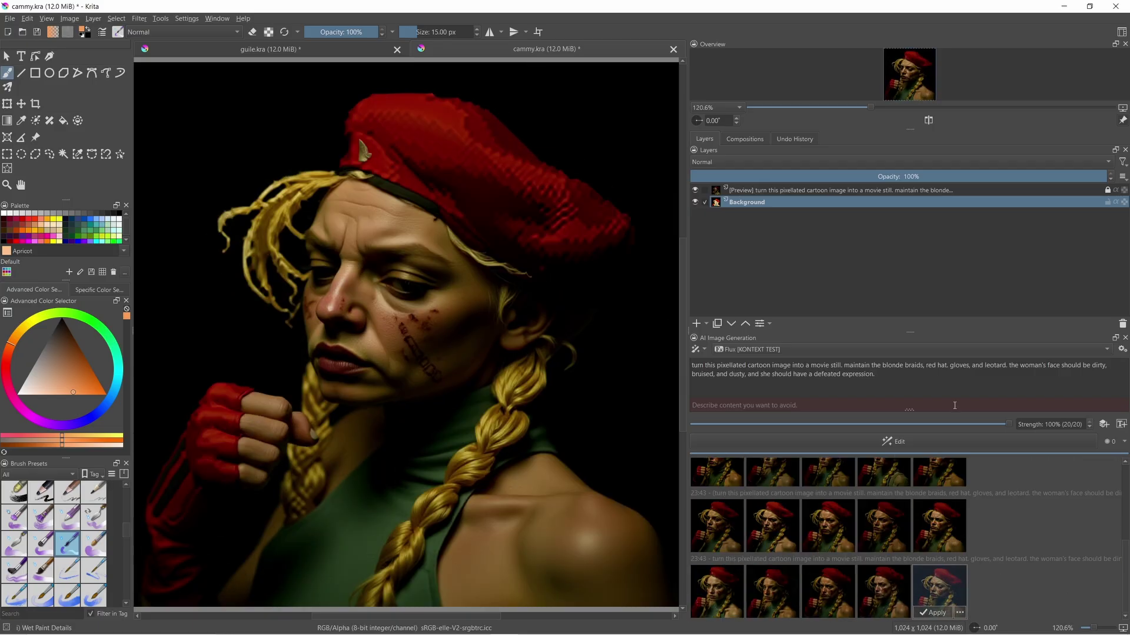
left_click(10, 18)
left_click(545, 56)
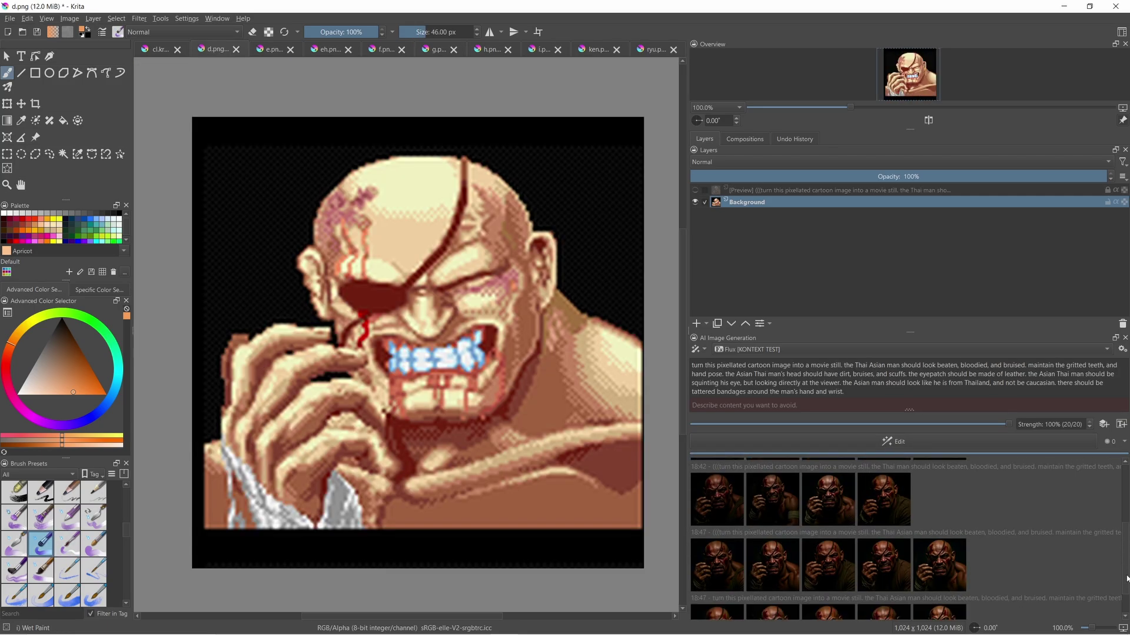
Preview several photoreal results for the eyepatch fighter portrait.
scroll(1125, 580, "down", 1)
left_click(717, 525)
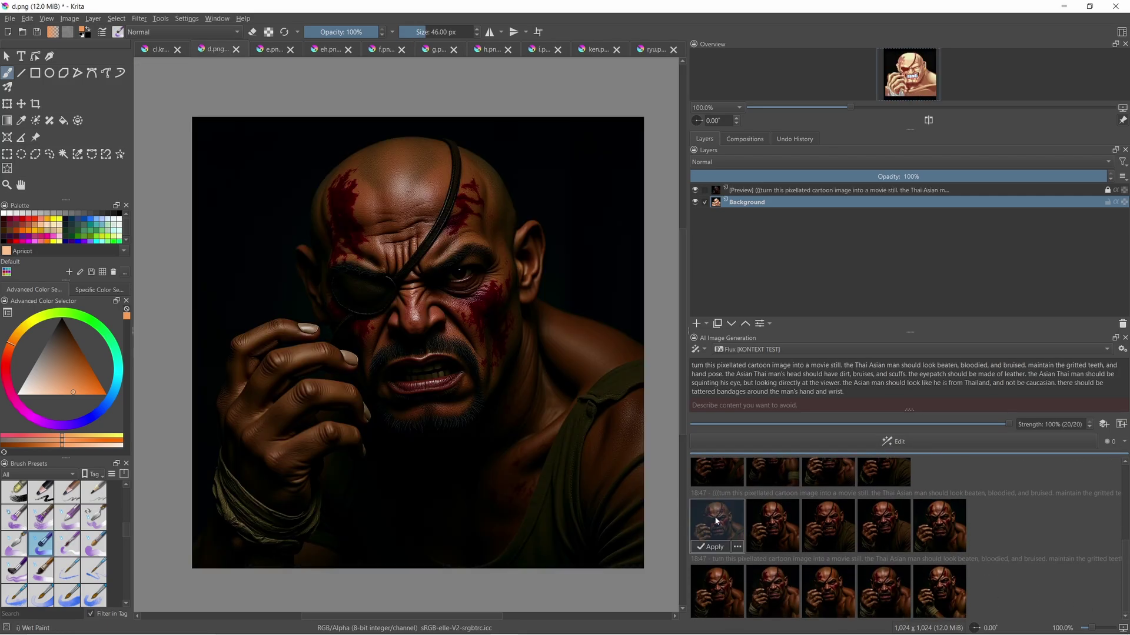
left_click(883, 526)
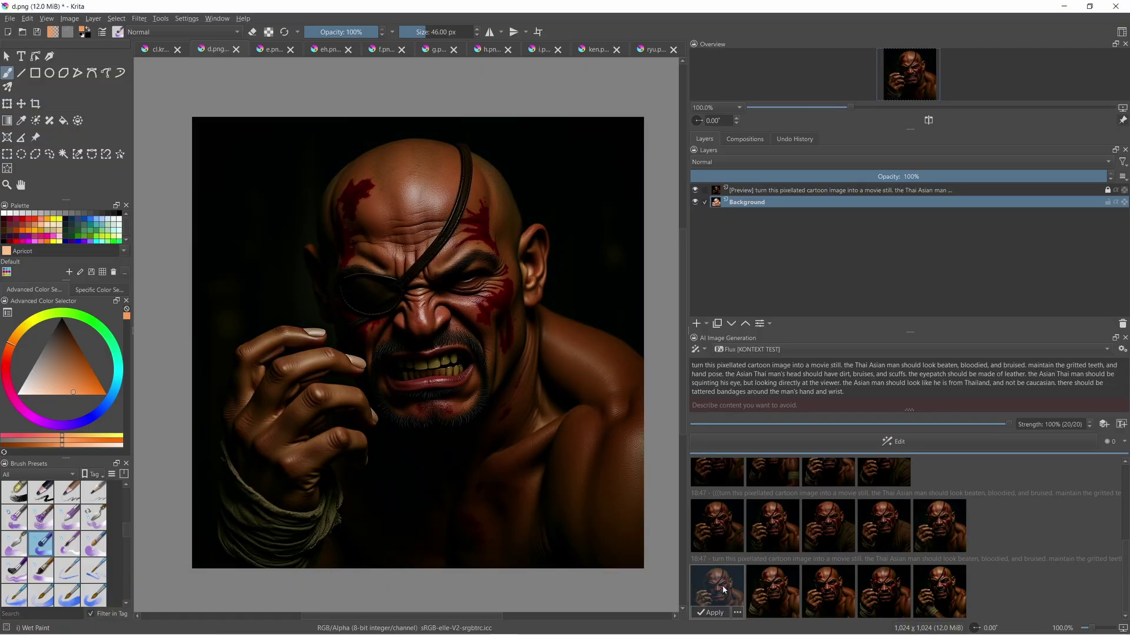
left_click(887, 583)
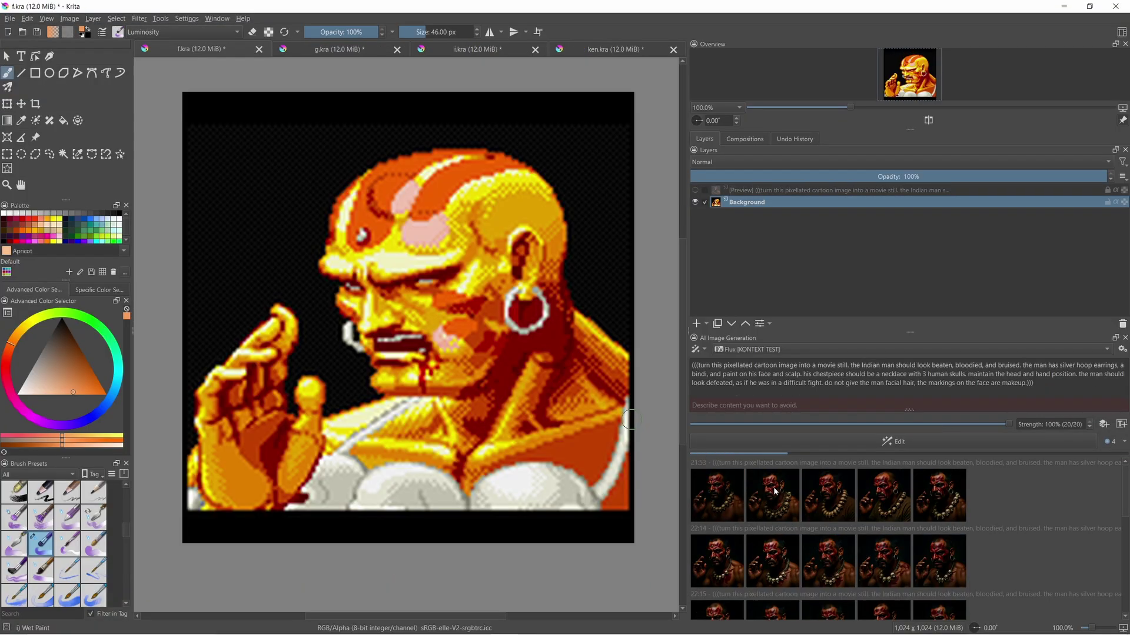
Preview several photoreal results for the Indian fighter portrait.
left_click(774, 492)
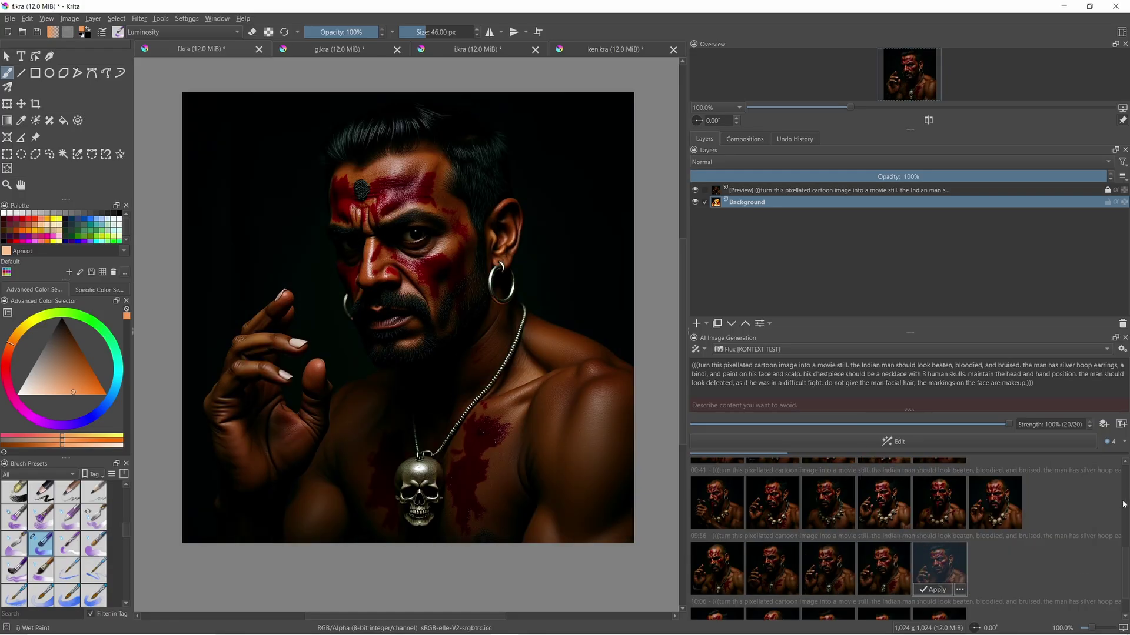
scroll(823, 559, "down", 3)
left_click(717, 589)
left_click(828, 588)
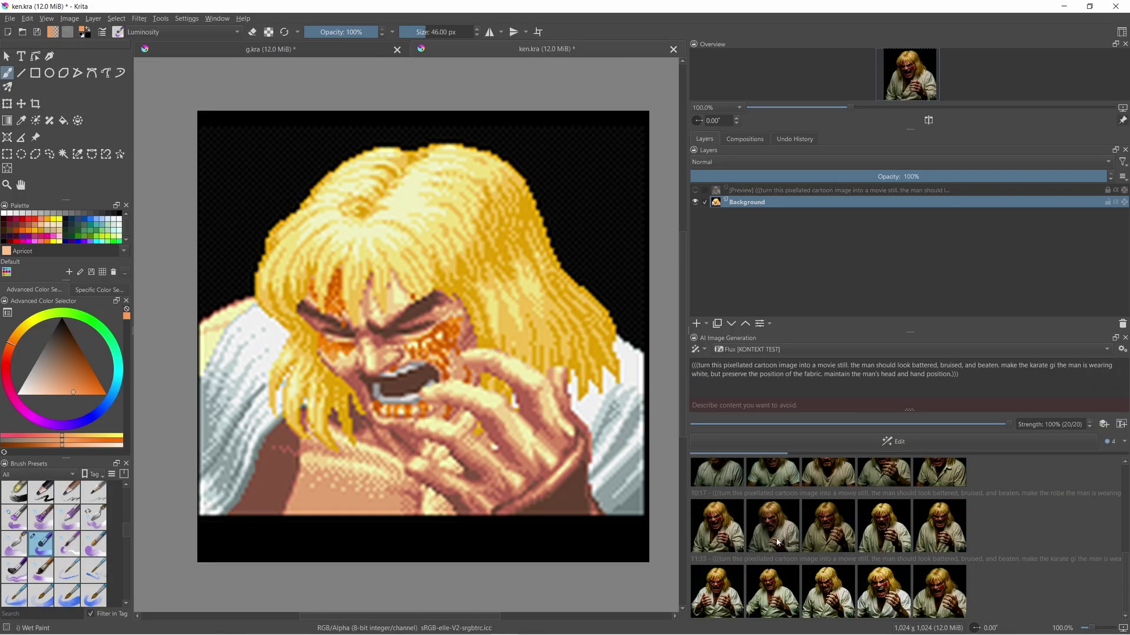
Preview the photorealistic Ken variants on the canvas one after another.
left_click(765, 531)
key("Right")
key("Right")
key("Right")
key("Right")
key("Right")
key("Right")
key("Right")
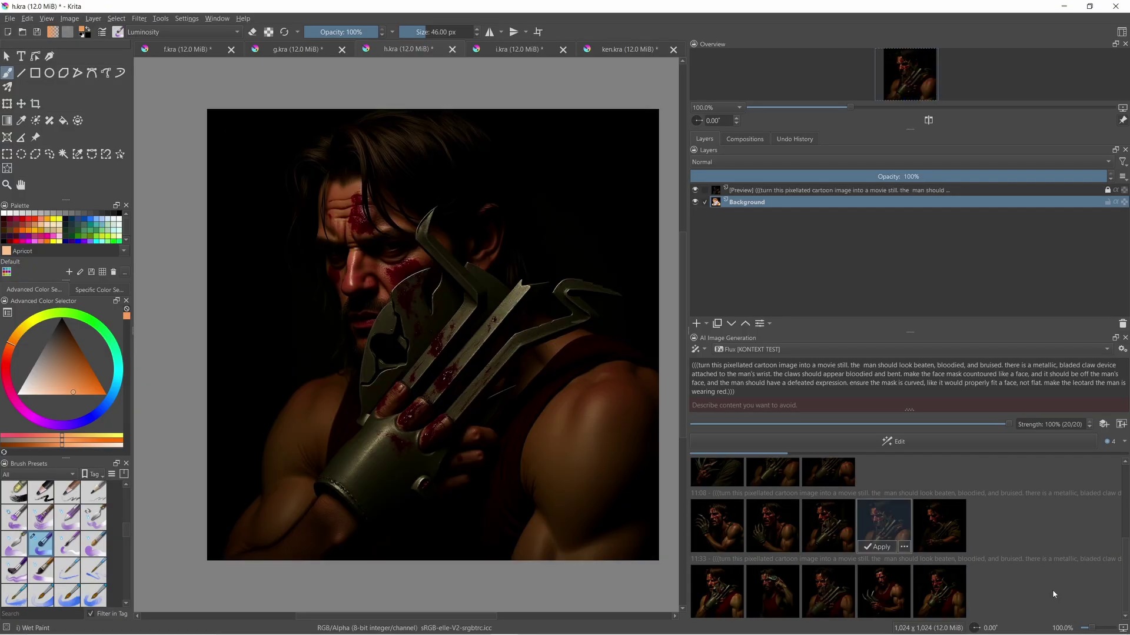
key("Left")
key("Right")
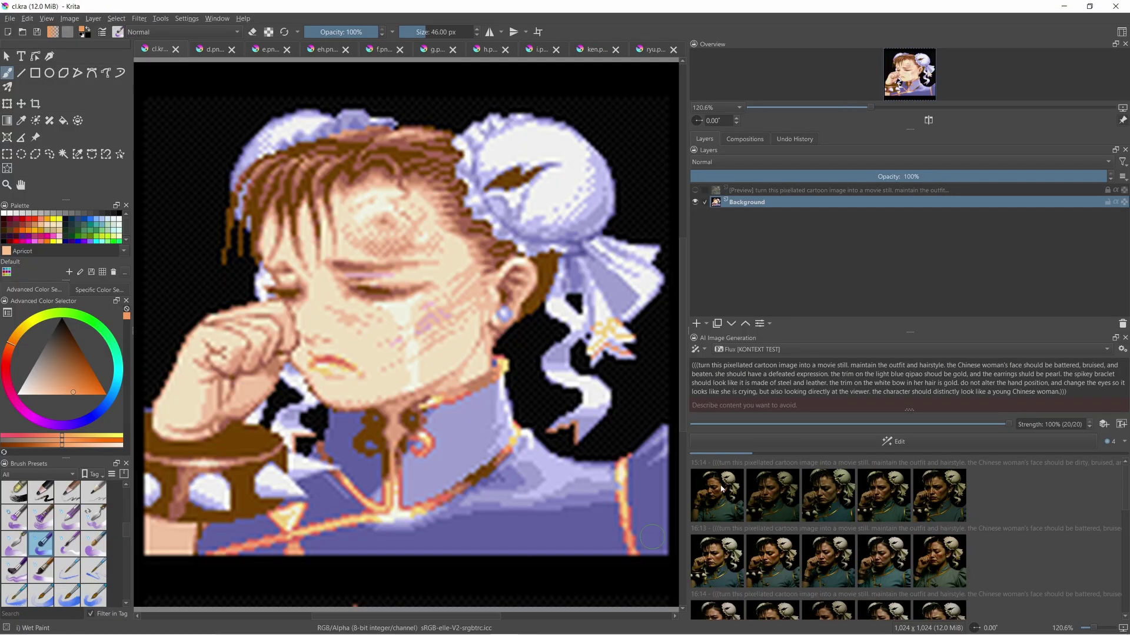
left_click(723, 489)
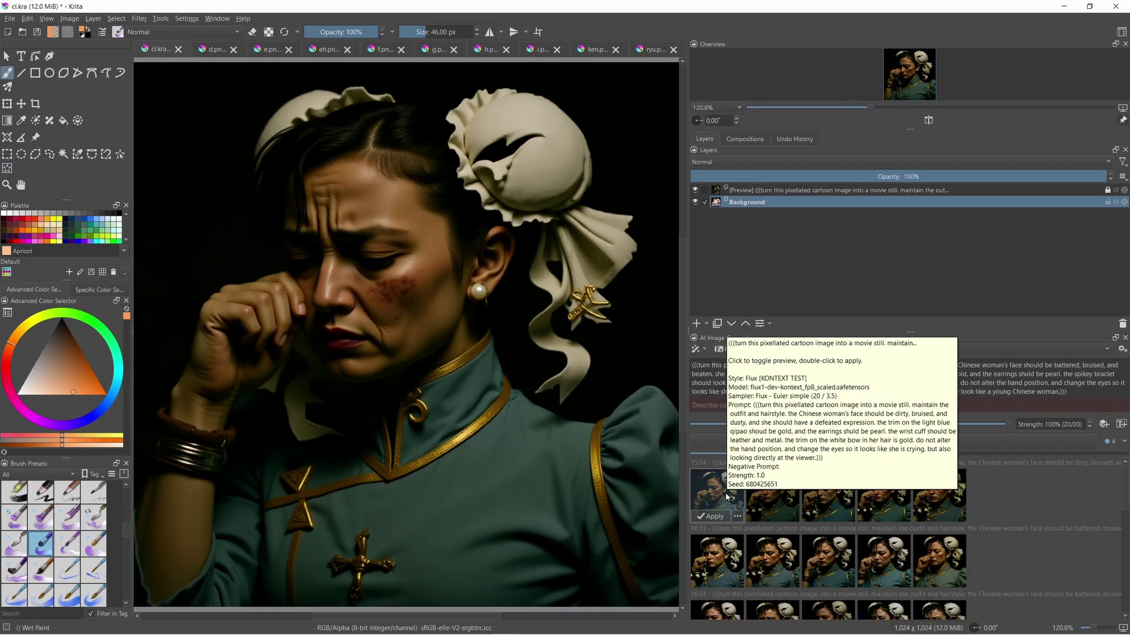
Preview the generated variants of the crying woman, green creature and headband fighter.
left_click(728, 550)
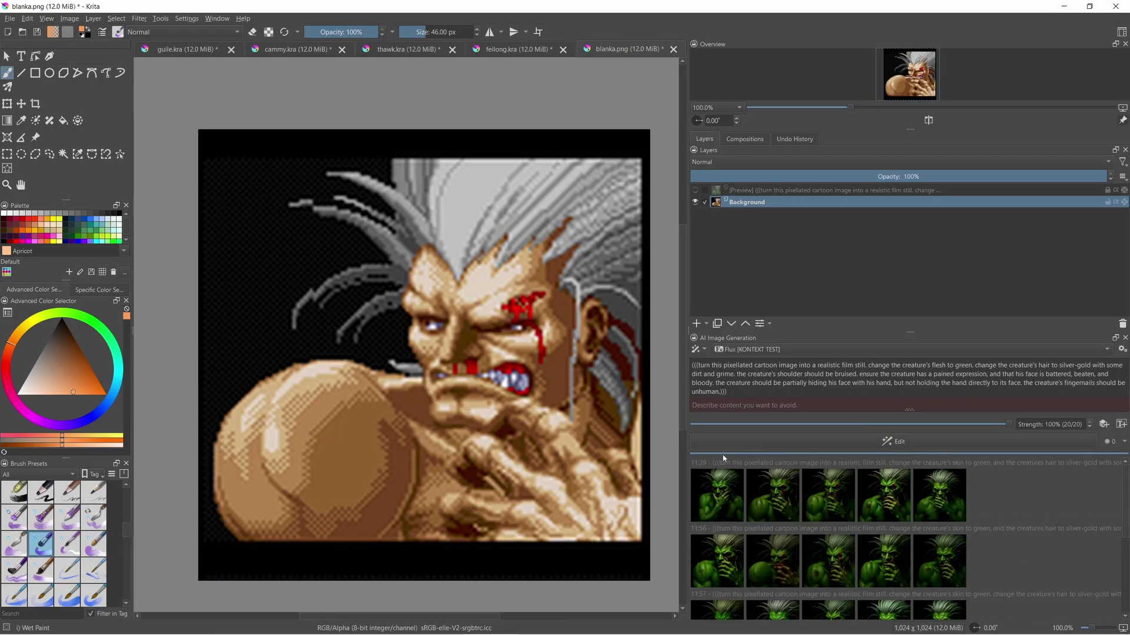
key("Right")
key("Right")
key("Right")
key("Right")
key("Right")
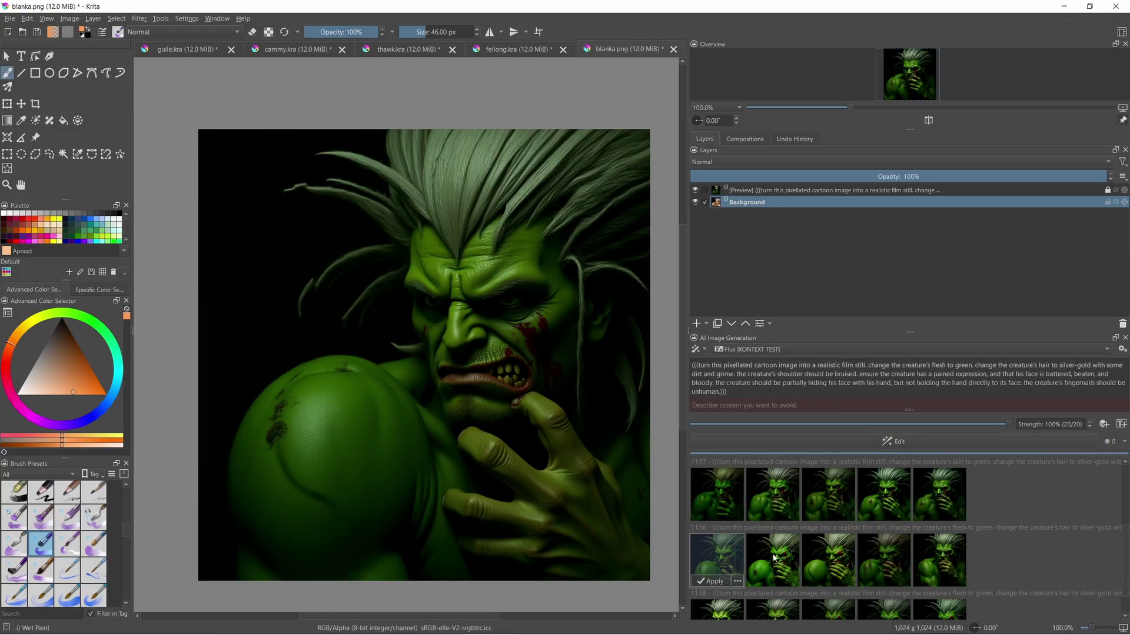
key("Right")
key("Right")
key("Right")
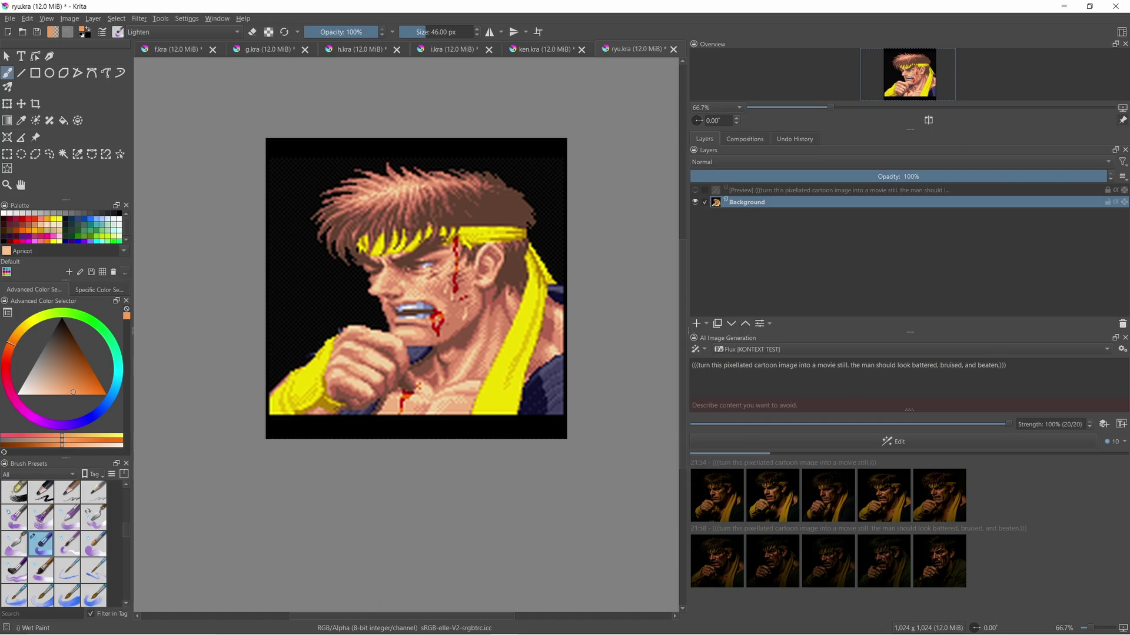
left_click(827, 561)
key("Right")
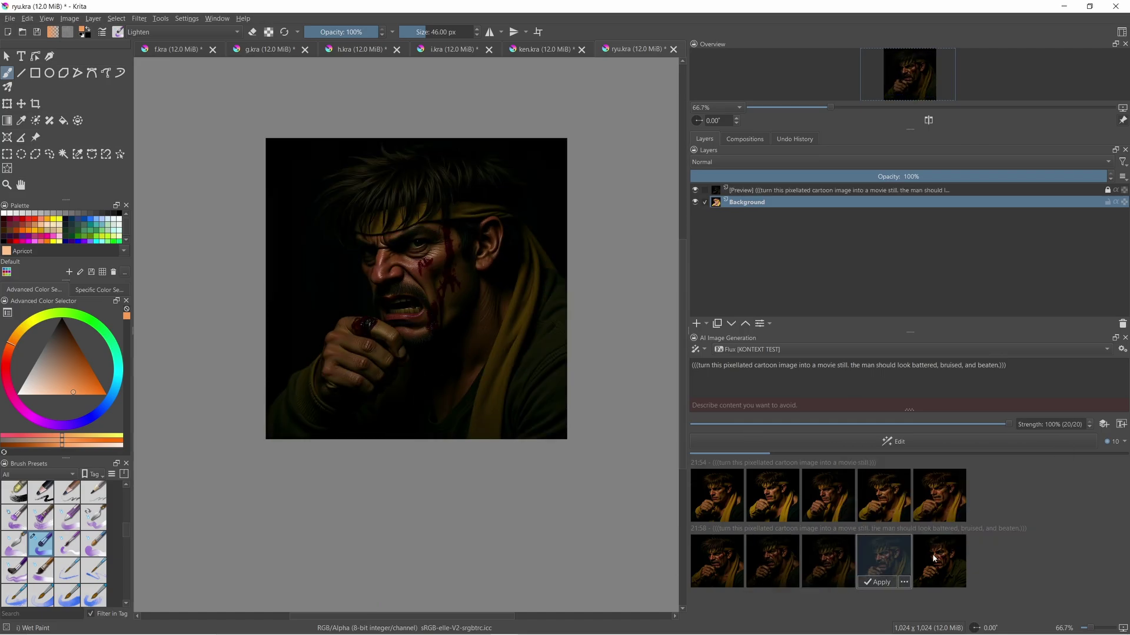
left_click(934, 558)
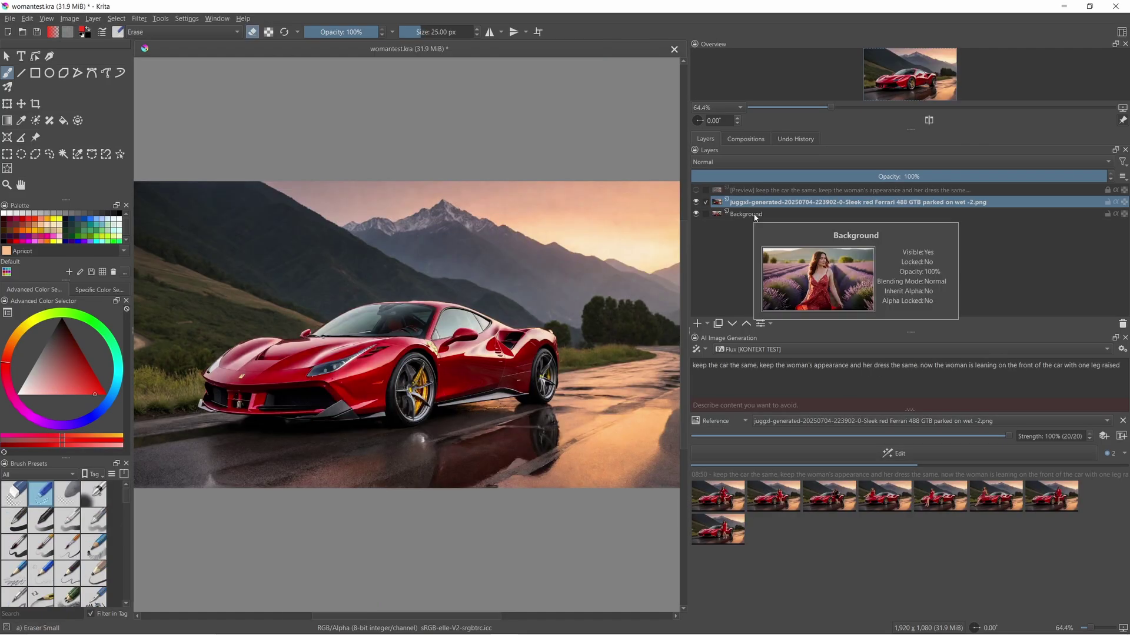
left_click(699, 202)
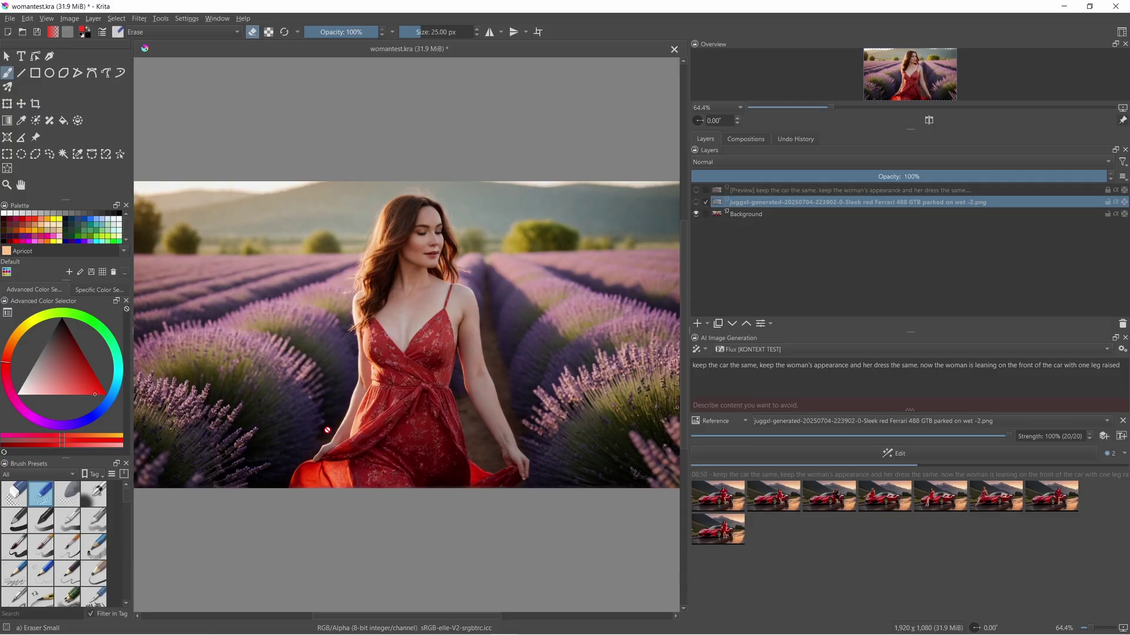
left_click(696, 203)
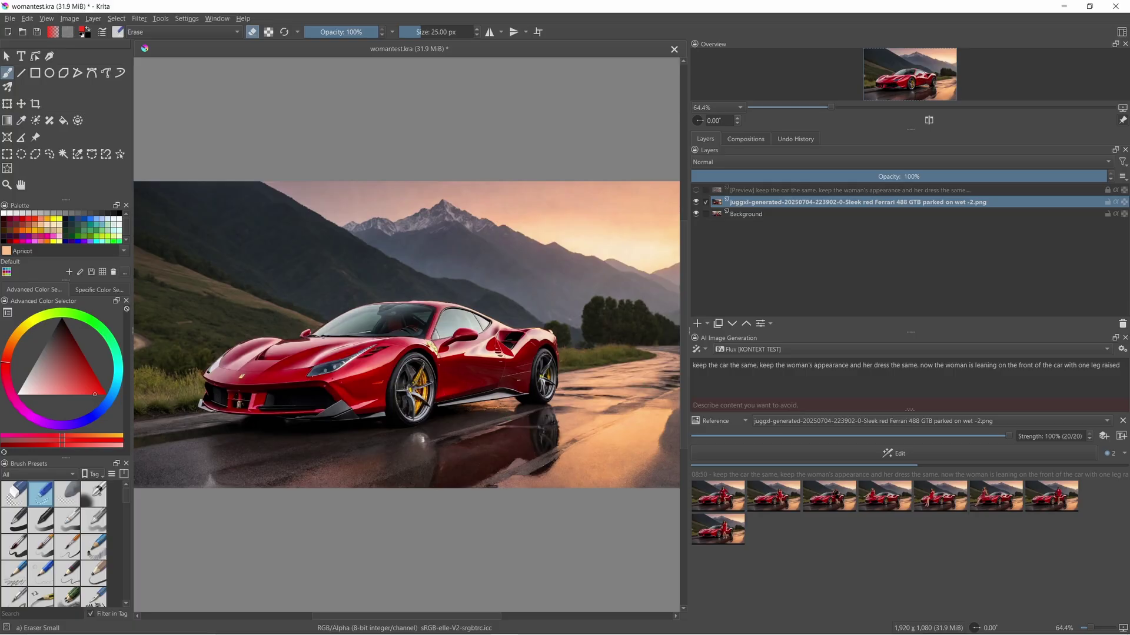
mouse_move(722, 501)
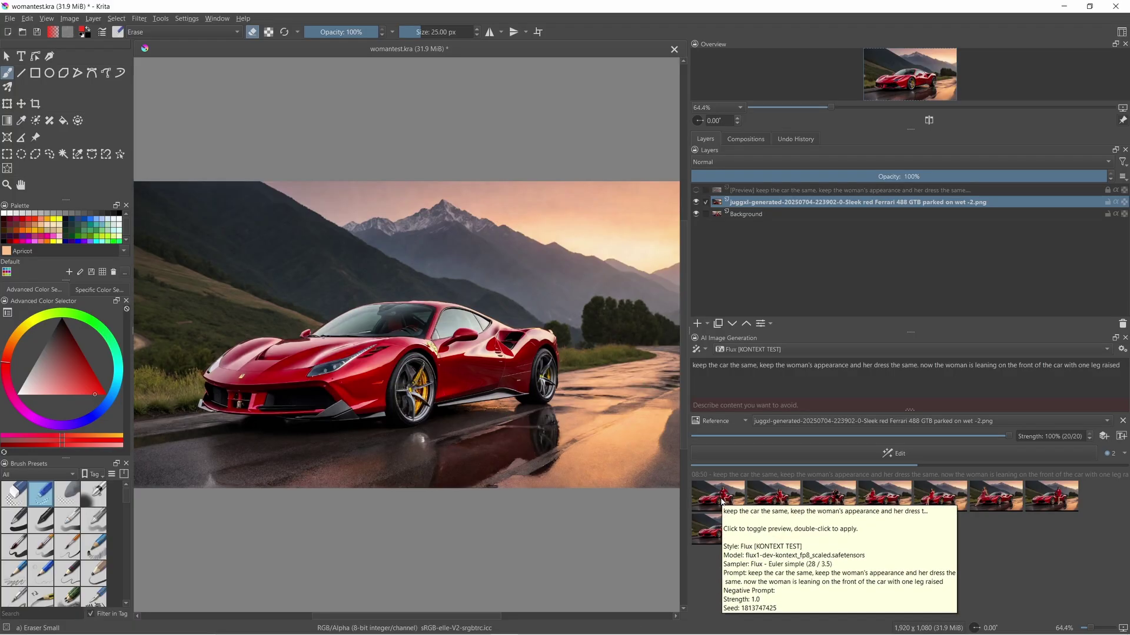
Preview each of the eight generated poses of the woman with the red Ferrari.
left_click(722, 502)
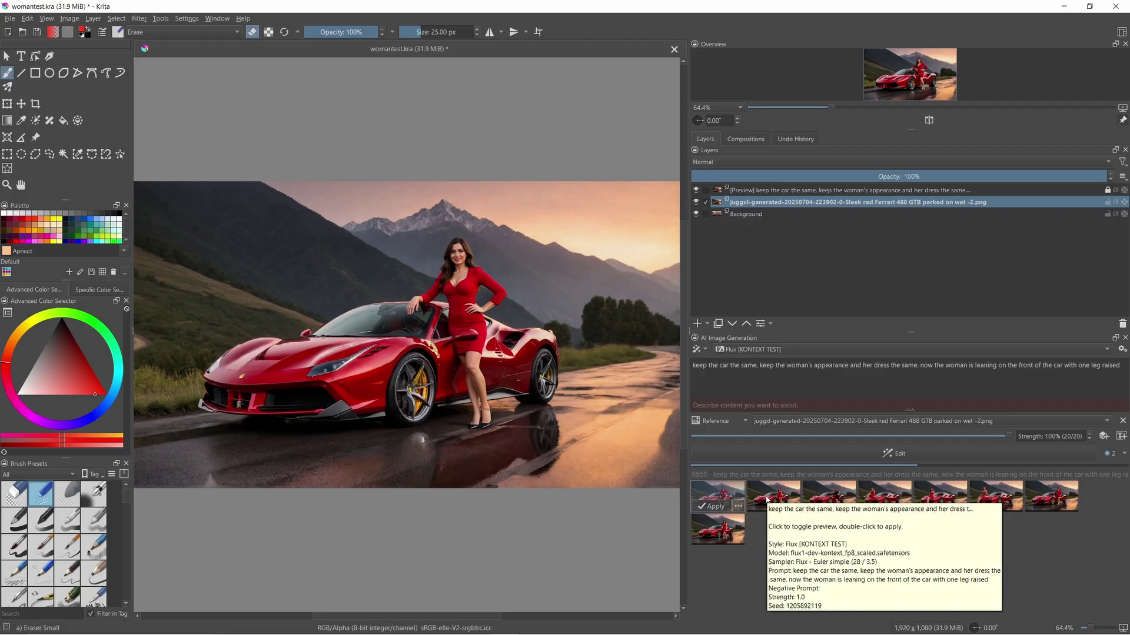
left_click(766, 499)
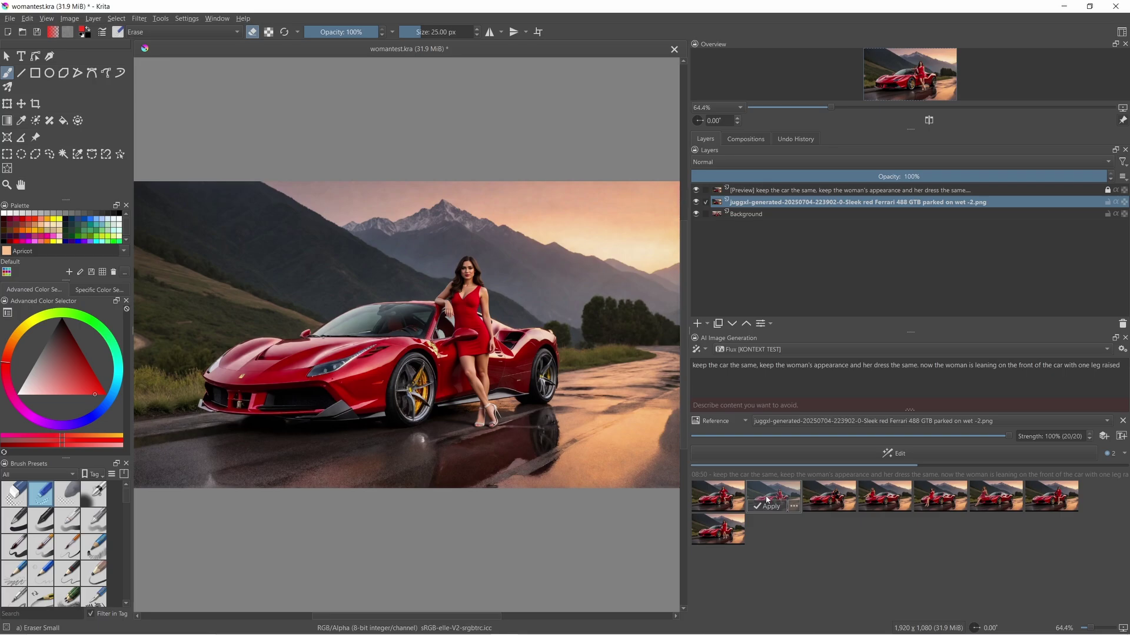
left_click(833, 499)
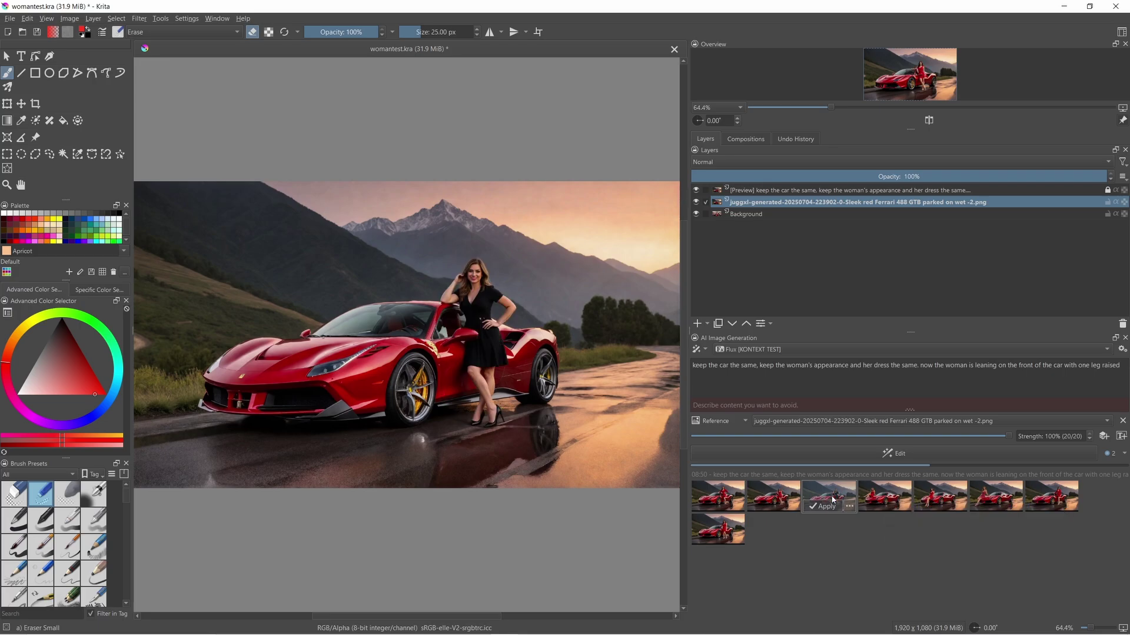
left_click(904, 500)
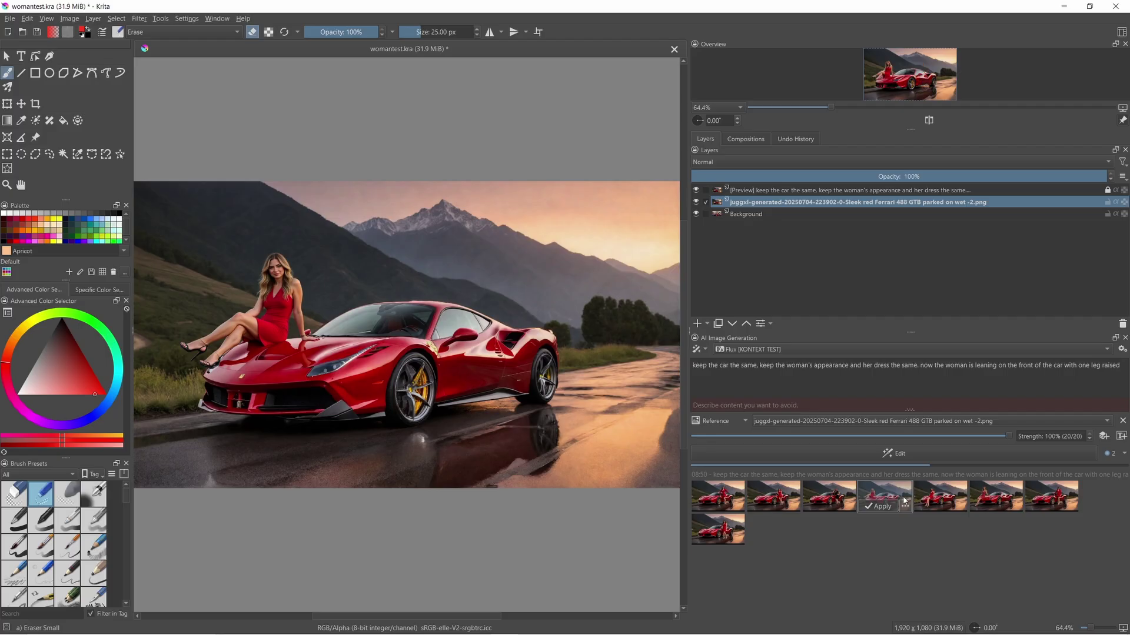
left_click(942, 499)
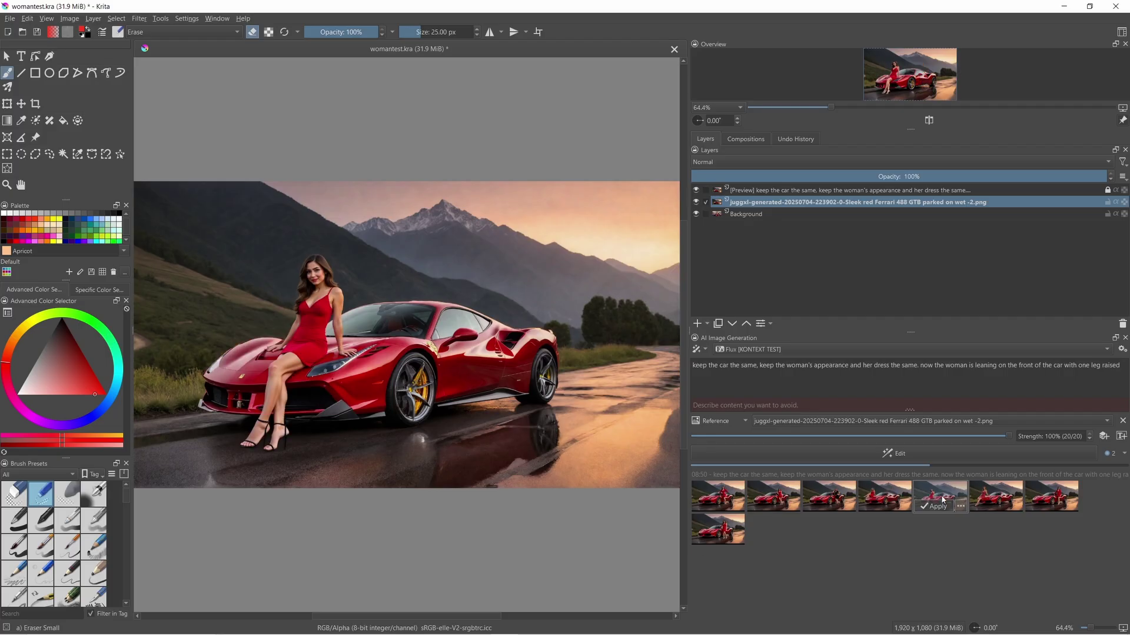
left_click(992, 495)
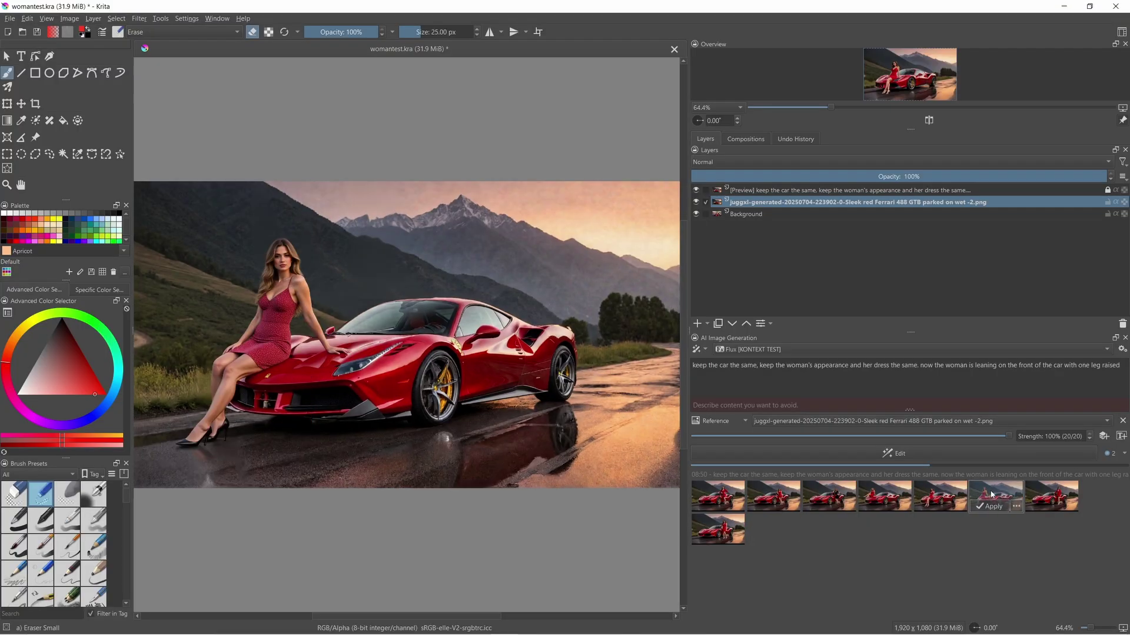
left_click(1043, 492)
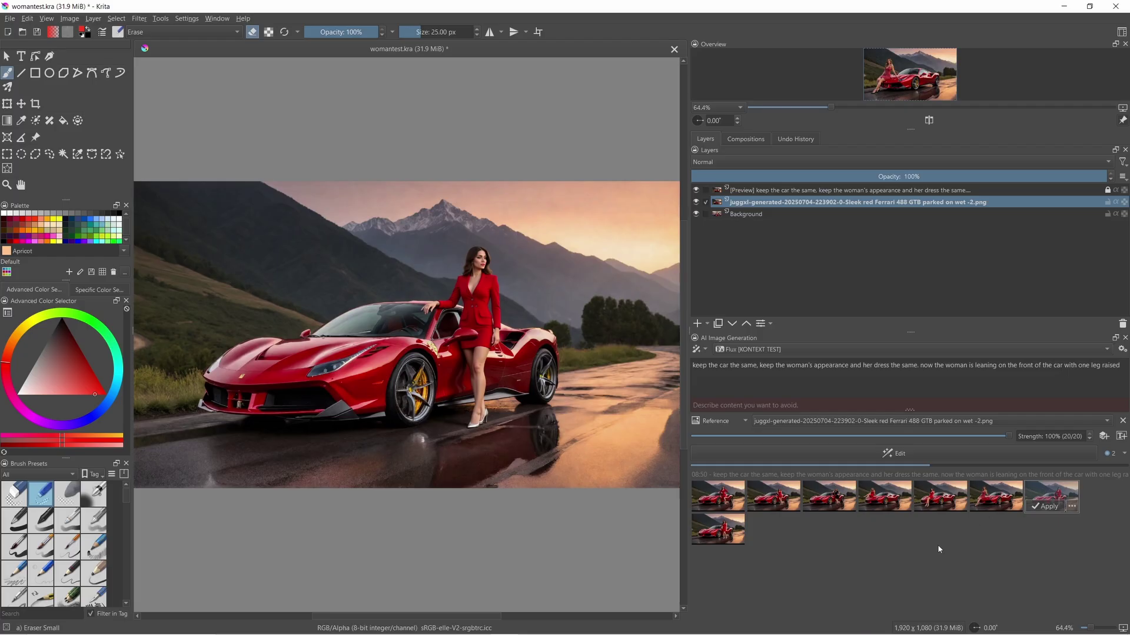
left_click(732, 529)
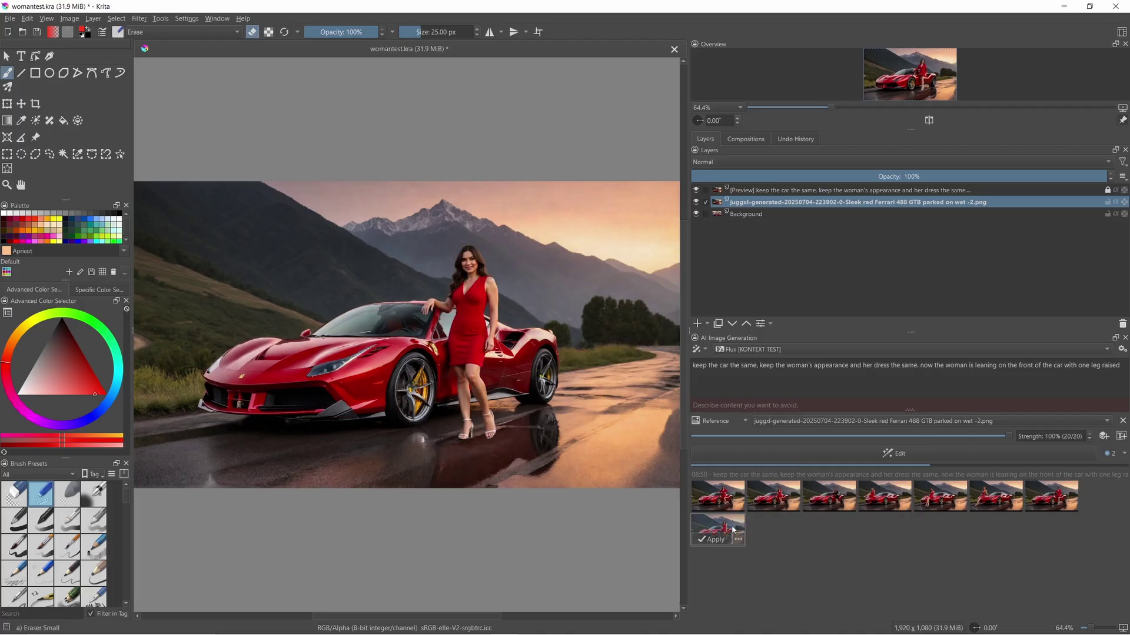
Turn off the eighth variant's preview, return to the first variant and pick an action for it.
left_click(950, 566)
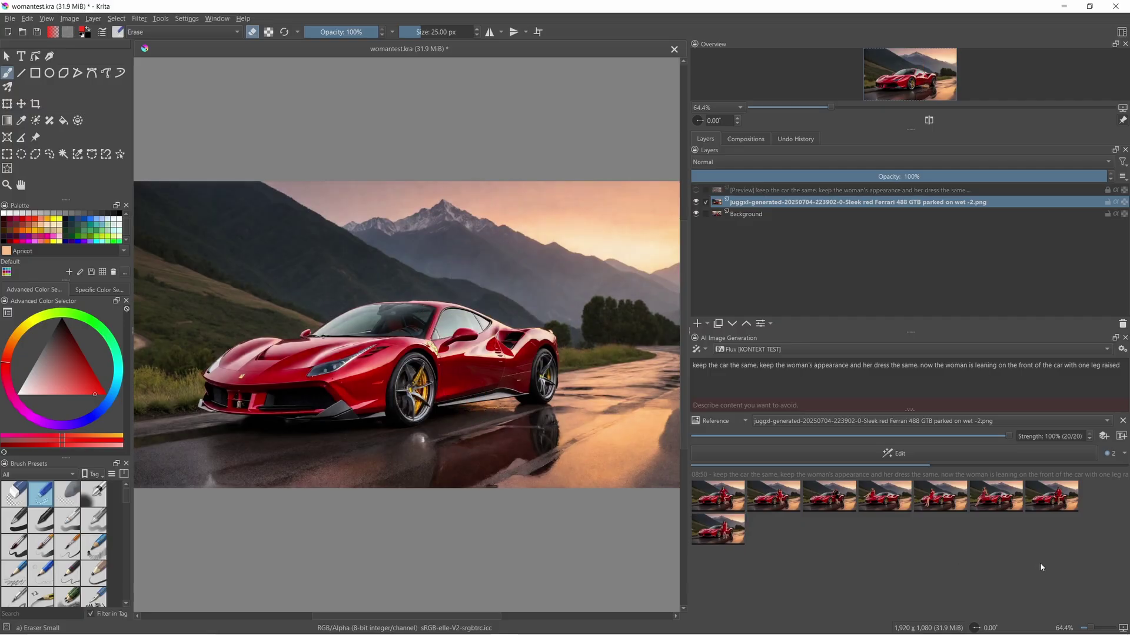
left_click_drag(1072, 563, 724, 493)
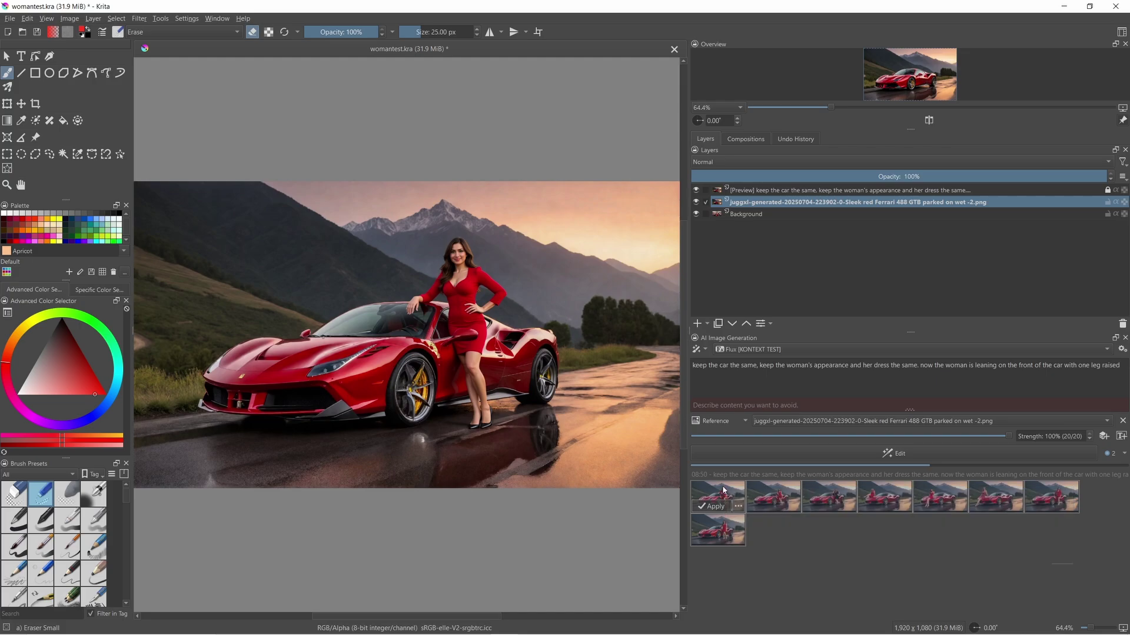
right_click(725, 493)
left_click(776, 558)
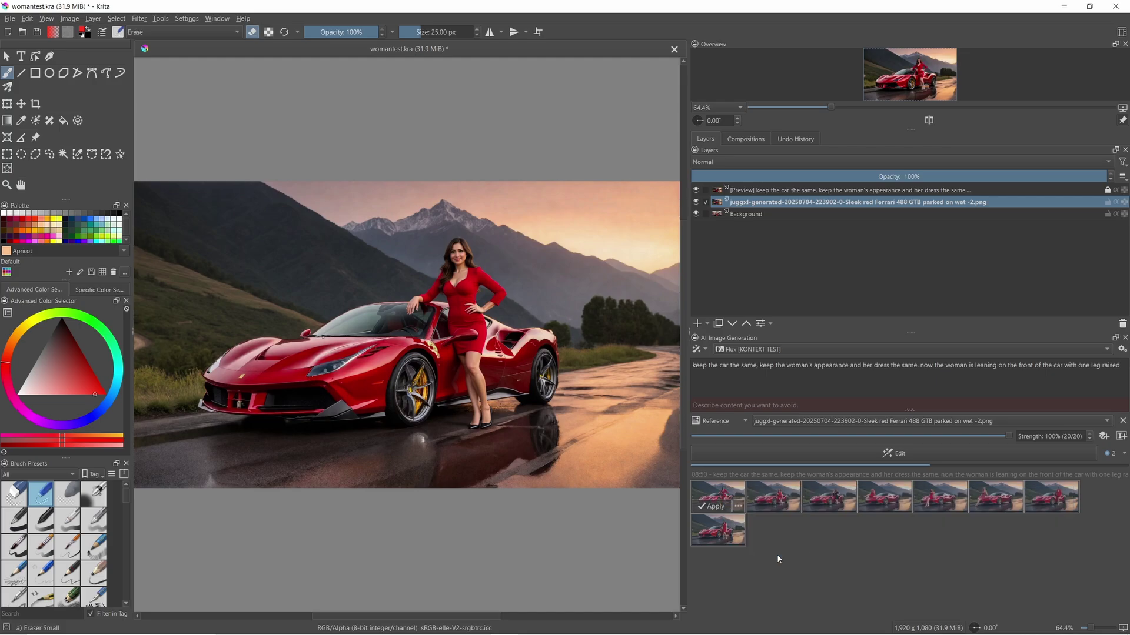